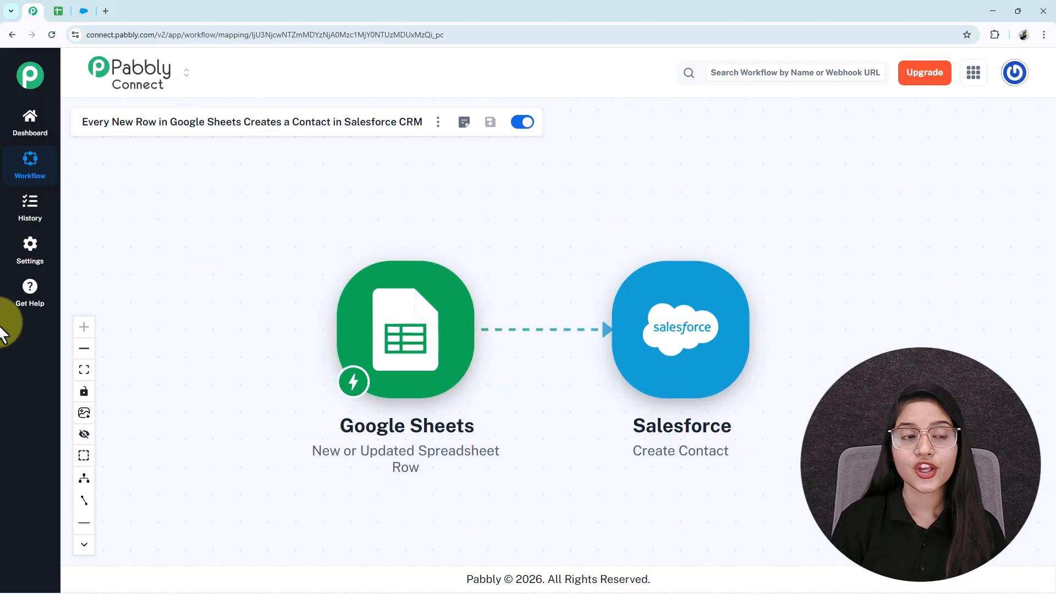
View the Salesforce Leads spreadsheet and the Salesforce Contacts page, and return to the finished Pabbly Connect workflow
left_click(59, 11)
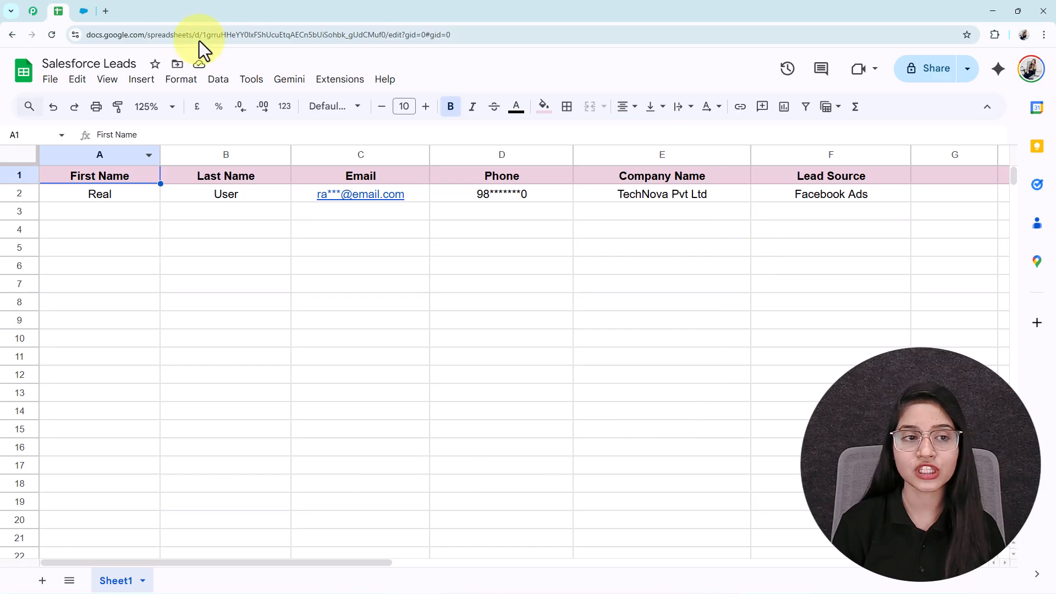
left_click(84, 13)
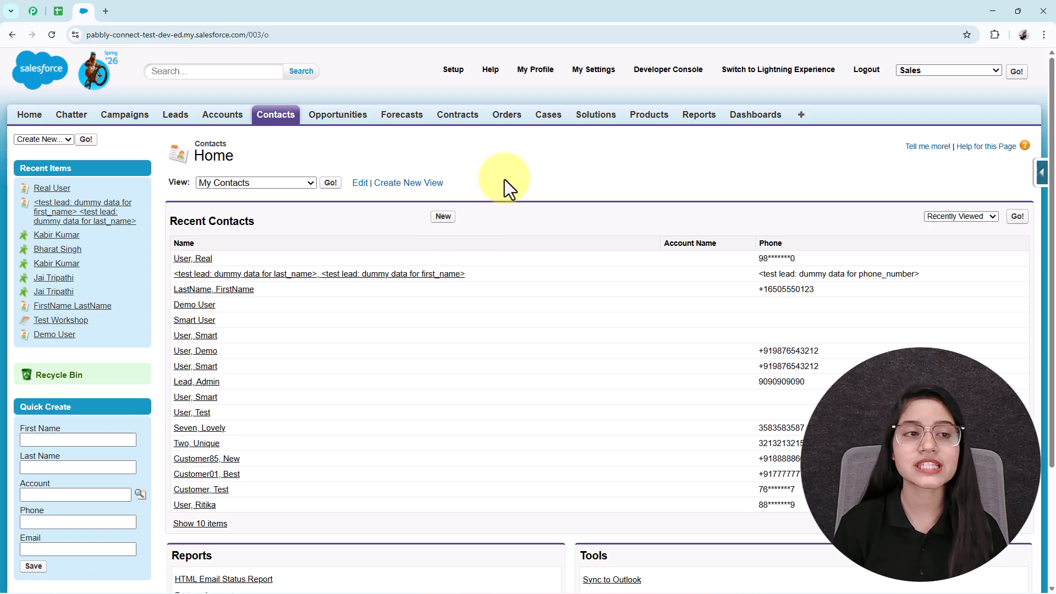
left_click(40, 11)
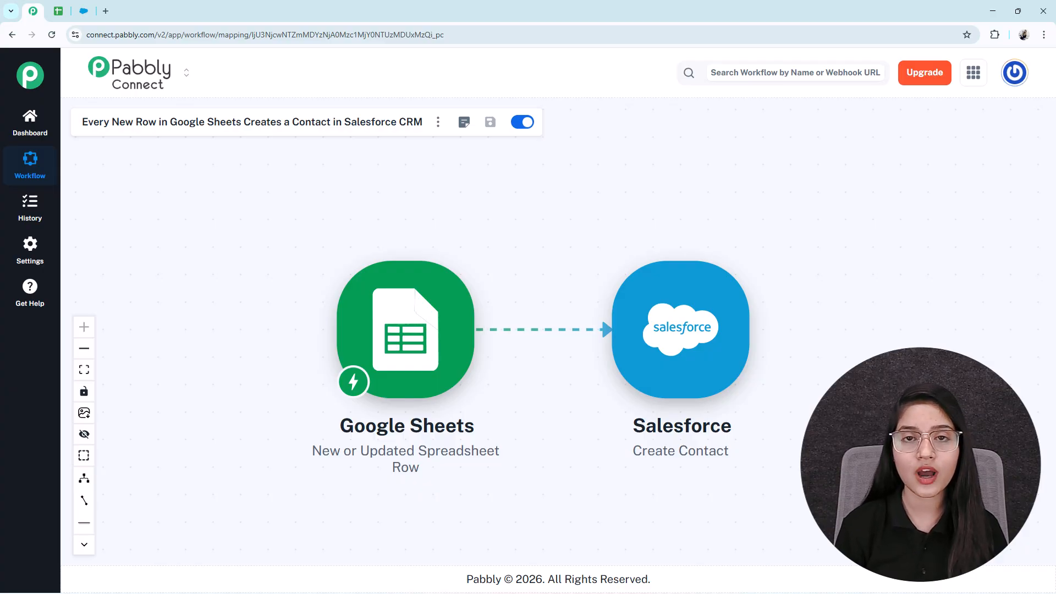
Switch to the Salesforce Leads spreadsheet and enter the new lead's first and last name in row 3
left_click(58, 11)
type("Sm")
type("art")
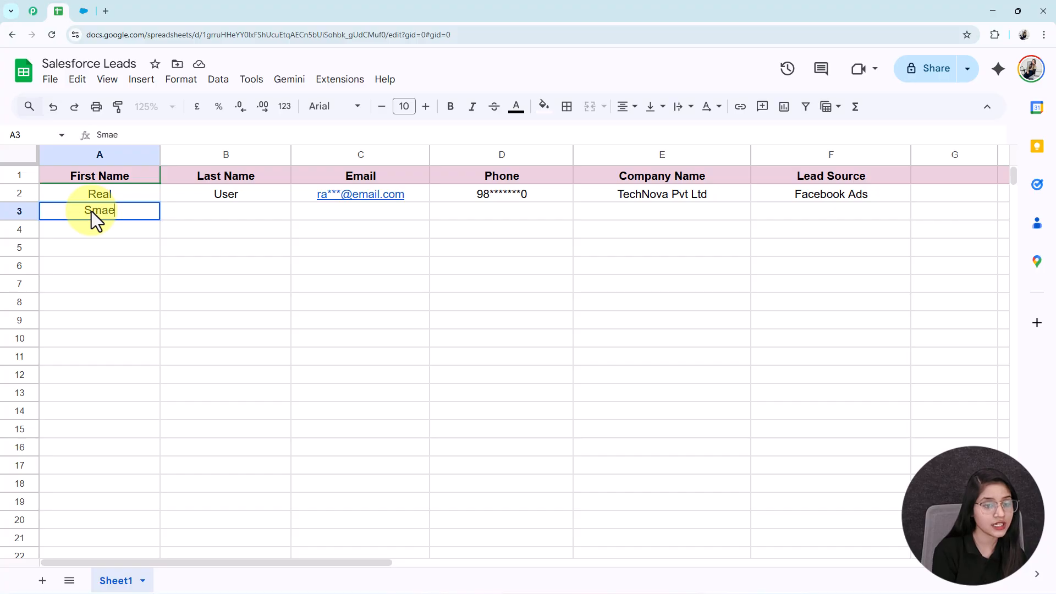
left_click(167, 214)
type("UsR")
key("BackSpace")
type("er")
Complete row 3 with the lead's e-mail and phone number, company name TechNova Pvt Ltd and lead source Facebook Ads
left_click(389, 215)
type("sm")
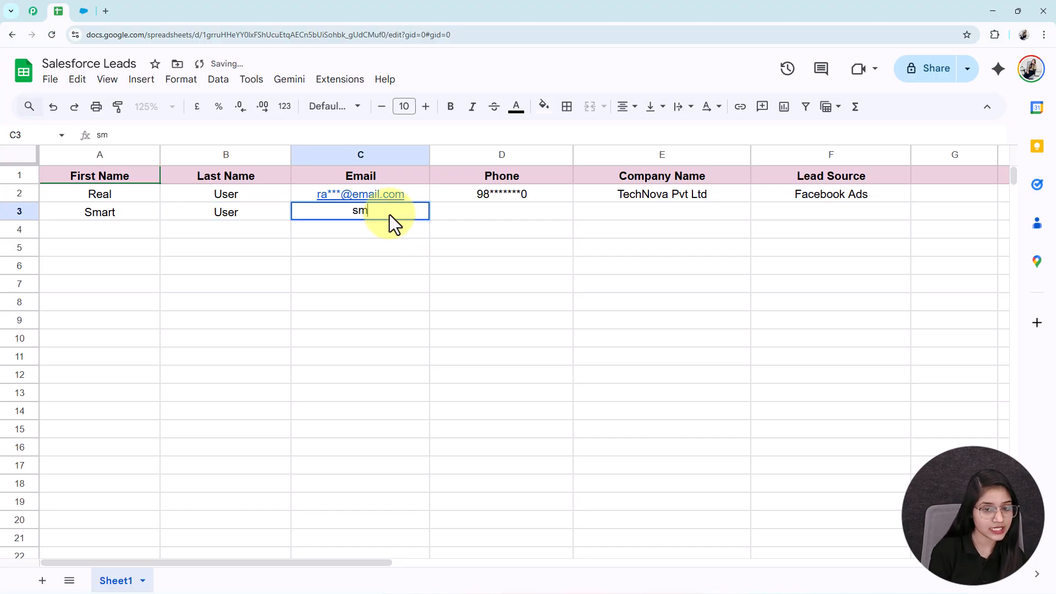
type("art")
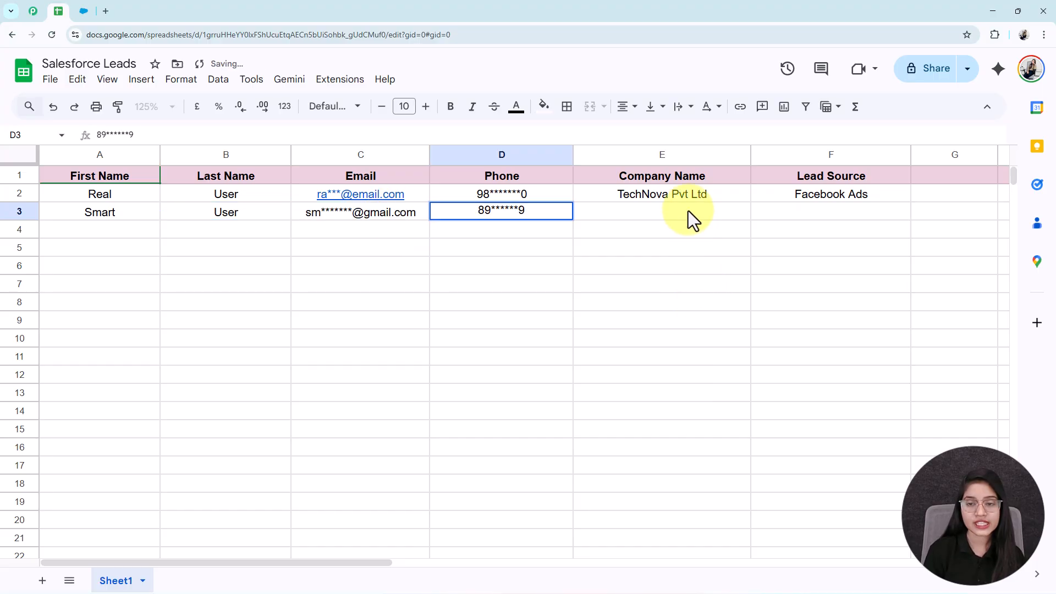
left_click(688, 210)
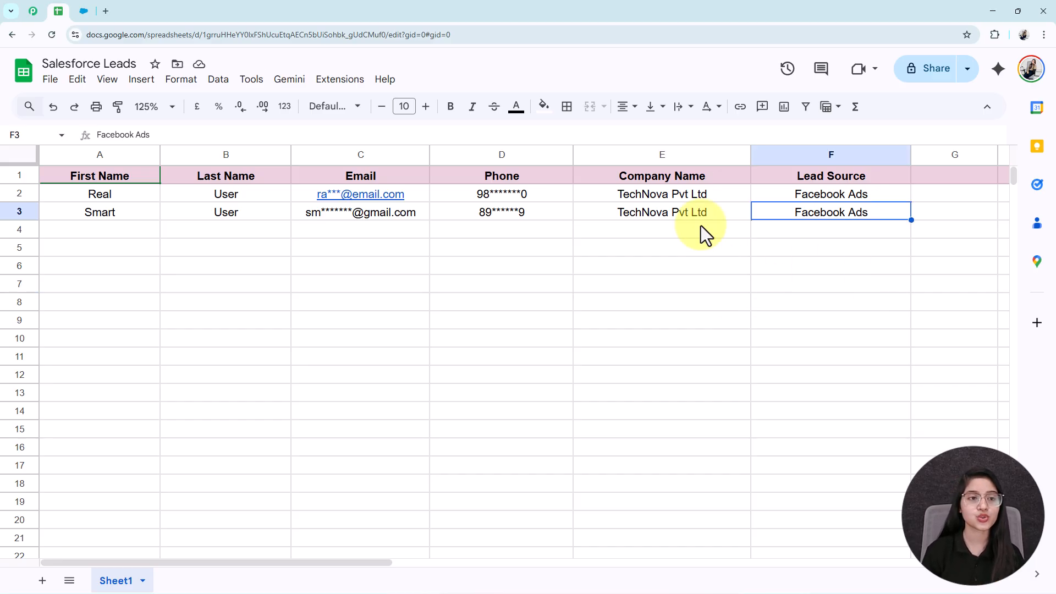
Reload the Salesforce Contacts page to check for the new lead, and return to the Pabbly Connect workflow
left_click(83, 11)
left_click(55, 35)
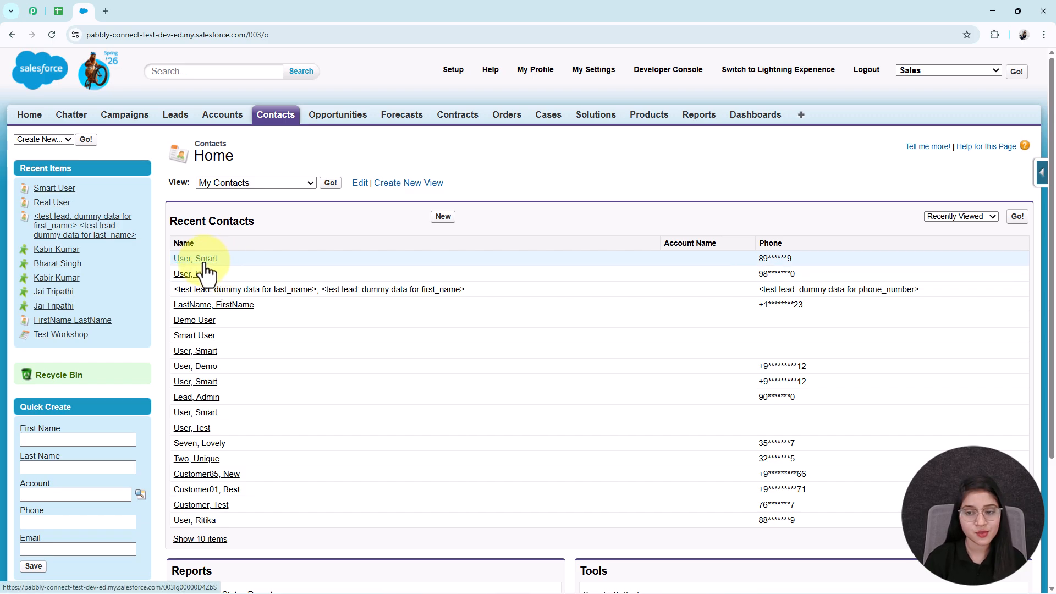
left_click(67, 17)
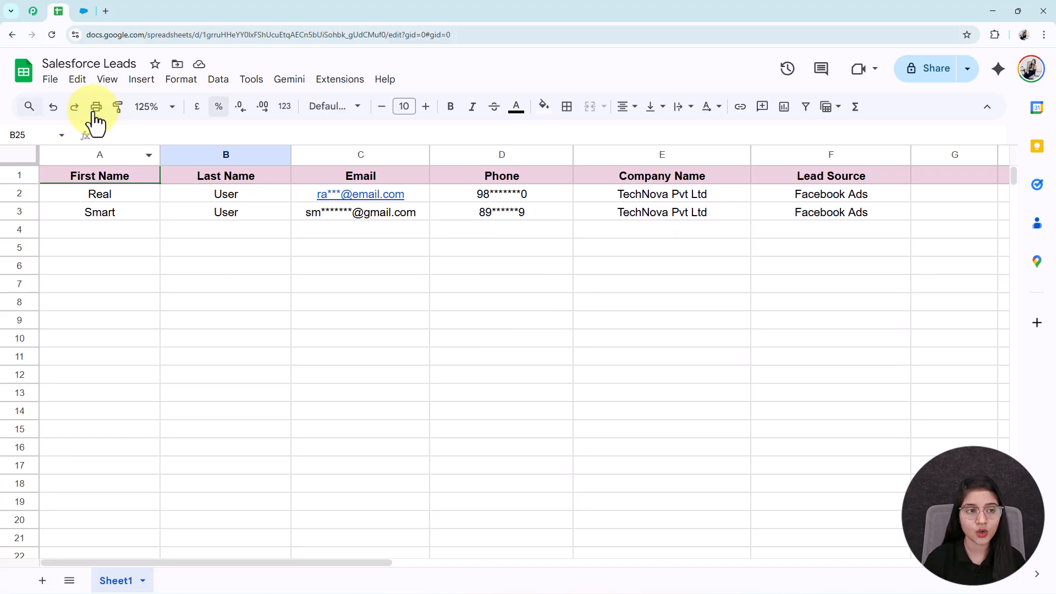
left_click(40, 20)
left_click(666, 374)
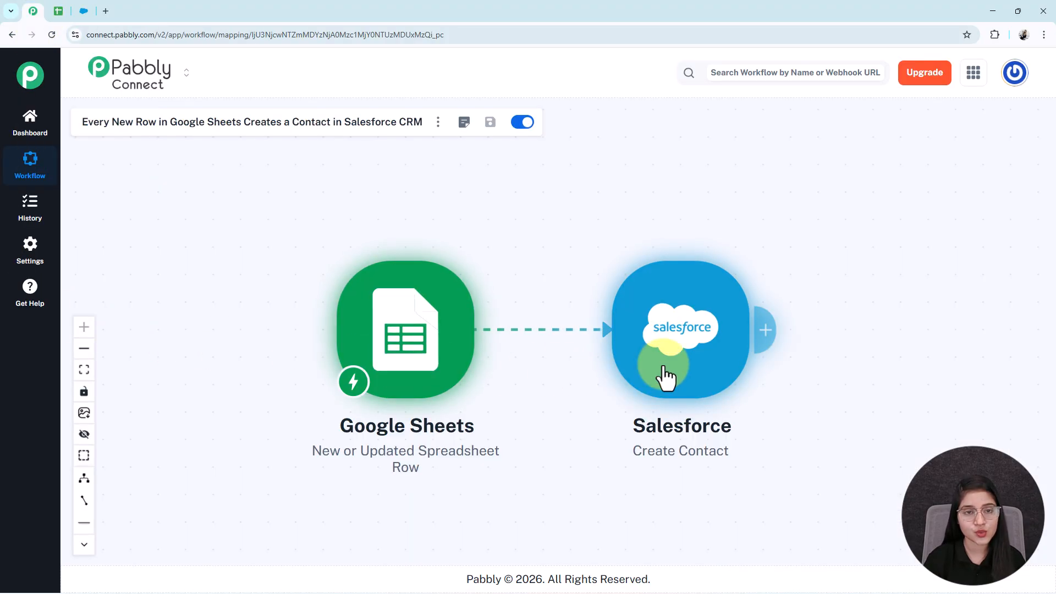
Open the pabbly.com/connect page in a new browser tab and dismiss the limited-time offer
left_click(105, 11)
type("pab")
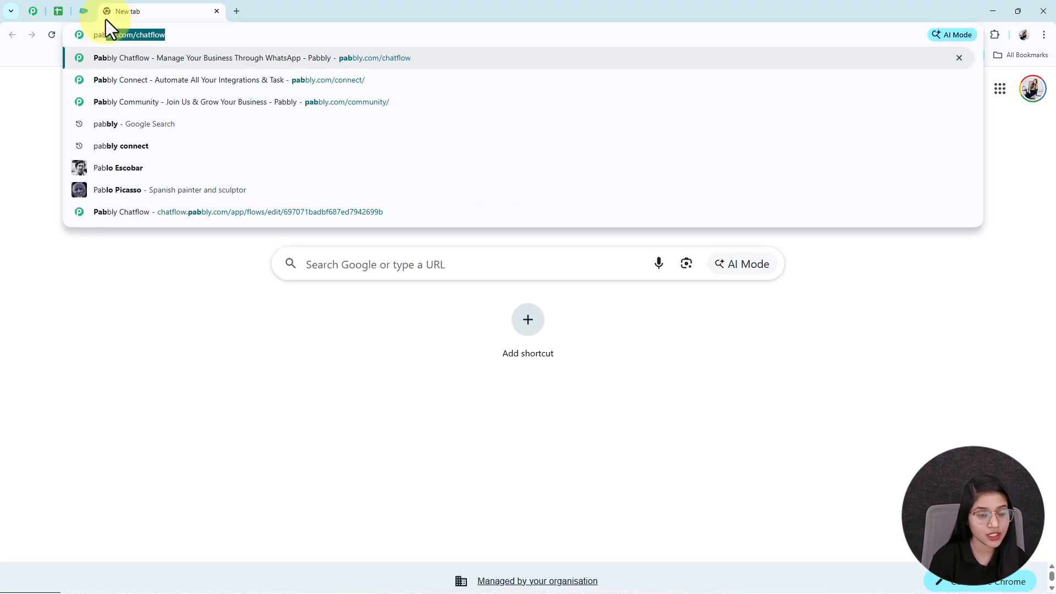
key("Down")
key("Return")
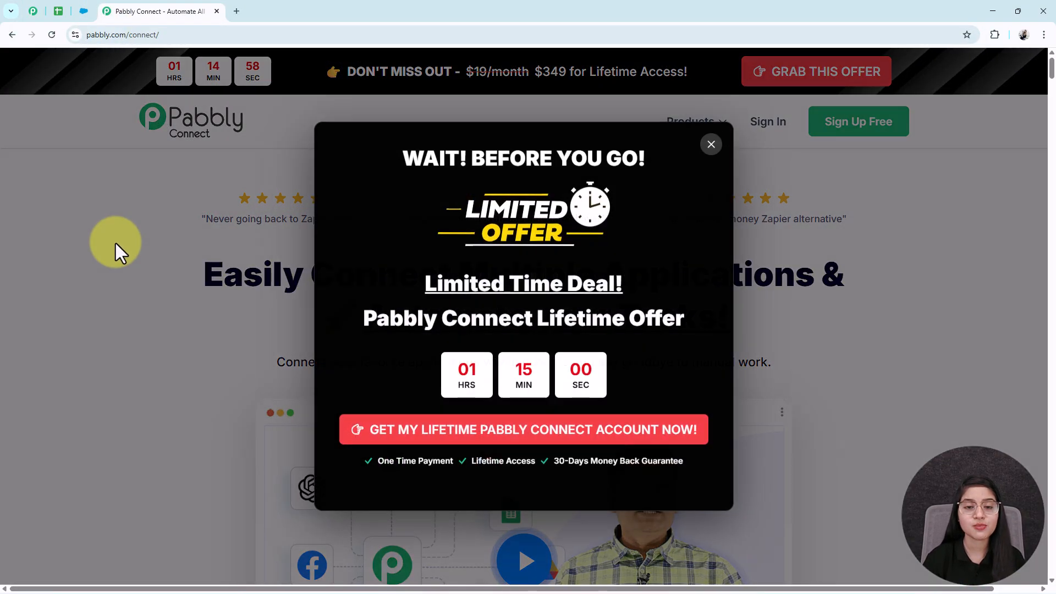
left_click(711, 145)
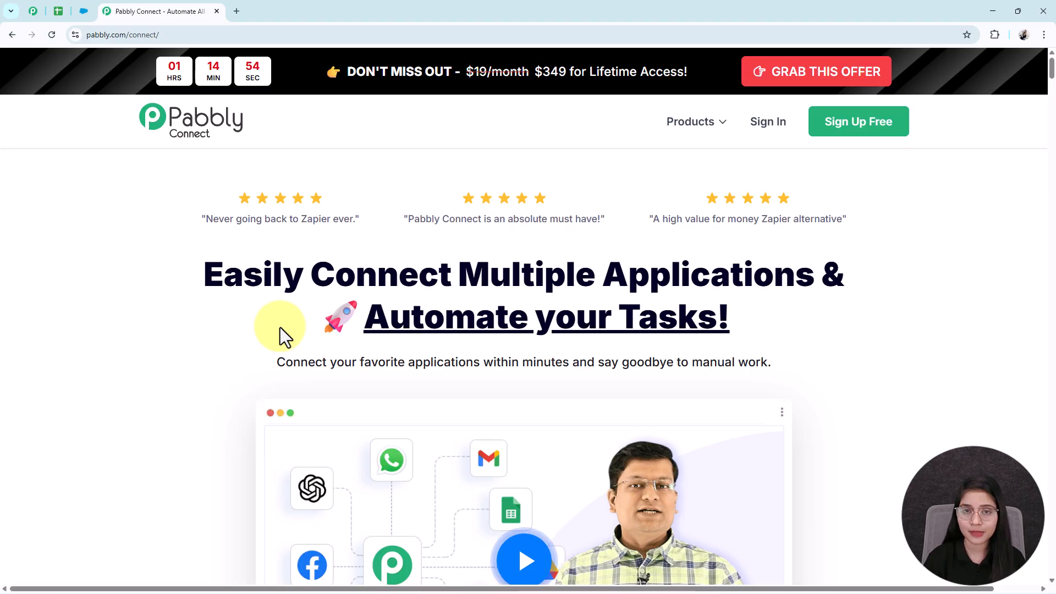
Sign in to the Pabbly account and access Pabbly Connect from the list of all apps
scroll(88, 385, "down", 5)
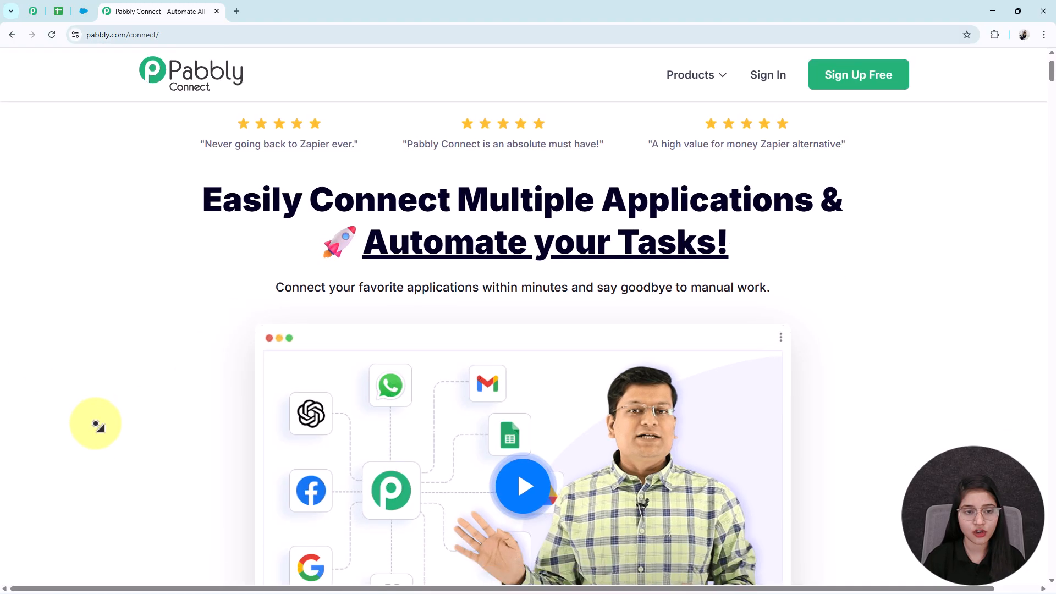
scroll(66, 363, "up", 5)
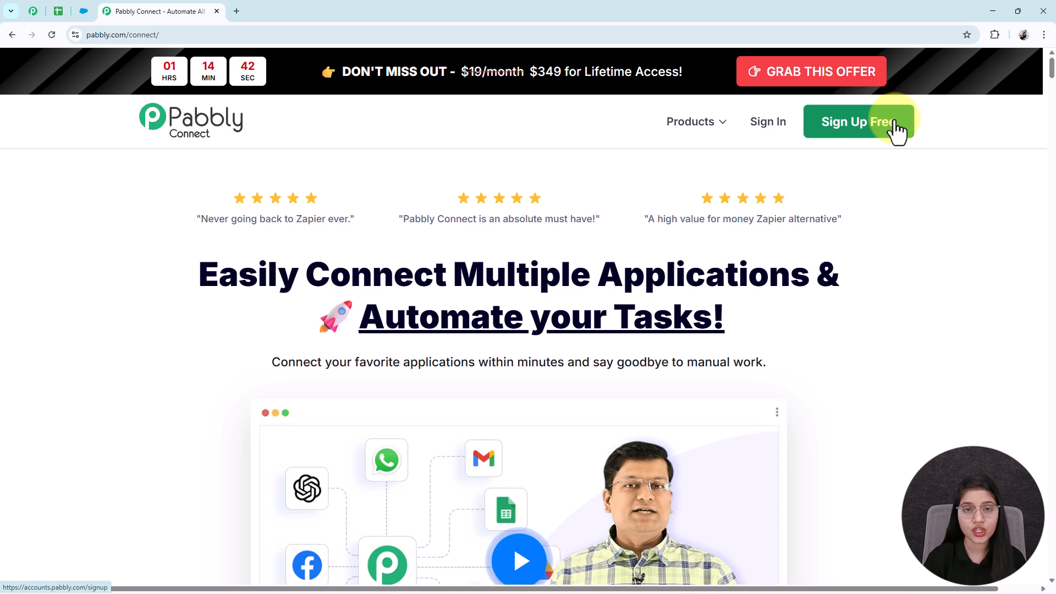
left_click(778, 126)
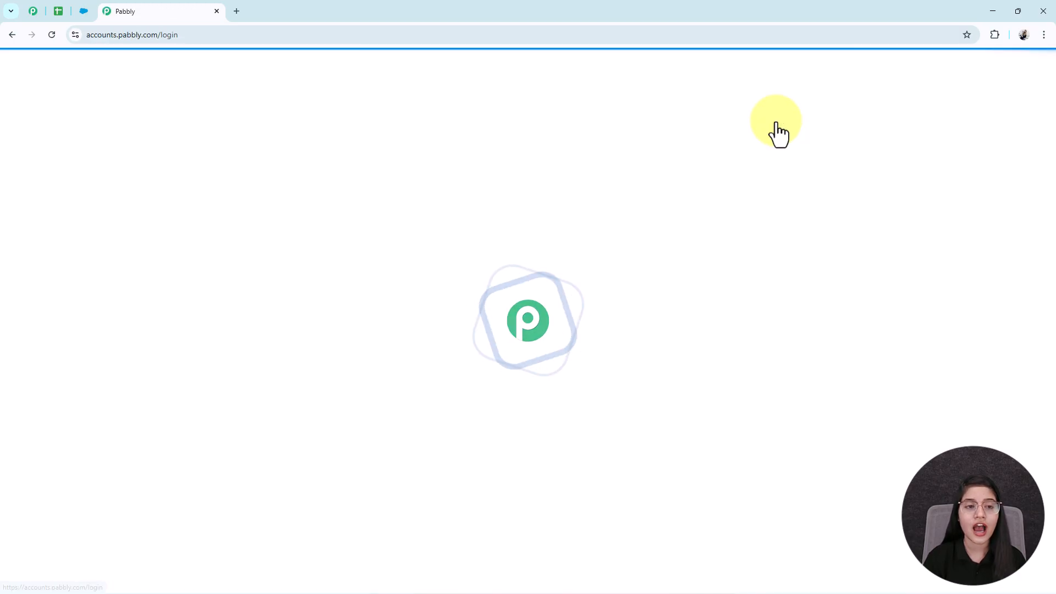
left_click_drag(230, 134, 81, 132)
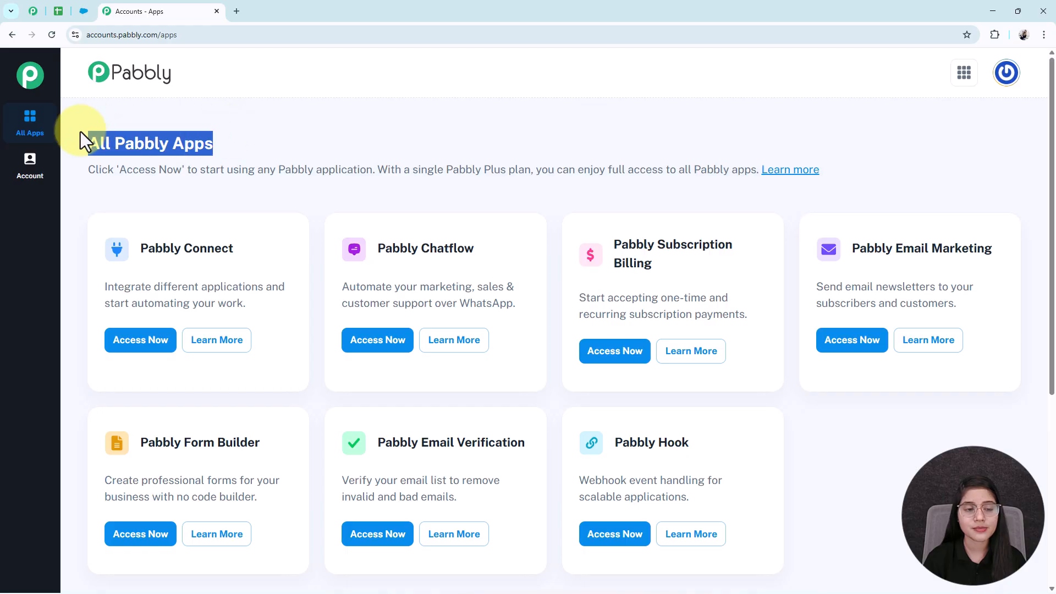
left_click_drag(253, 248, 133, 244)
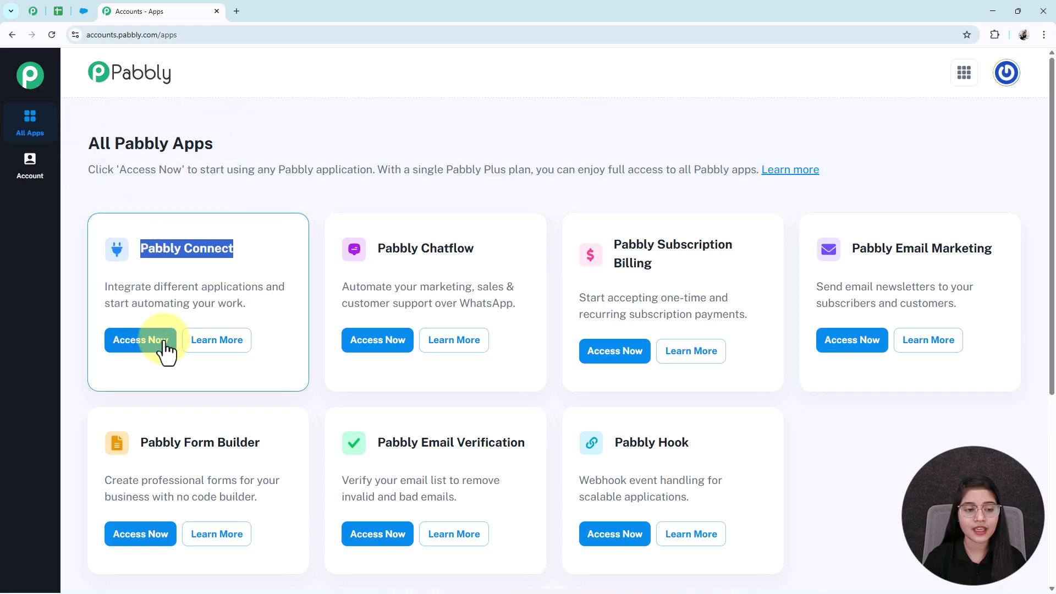
left_click(144, 344)
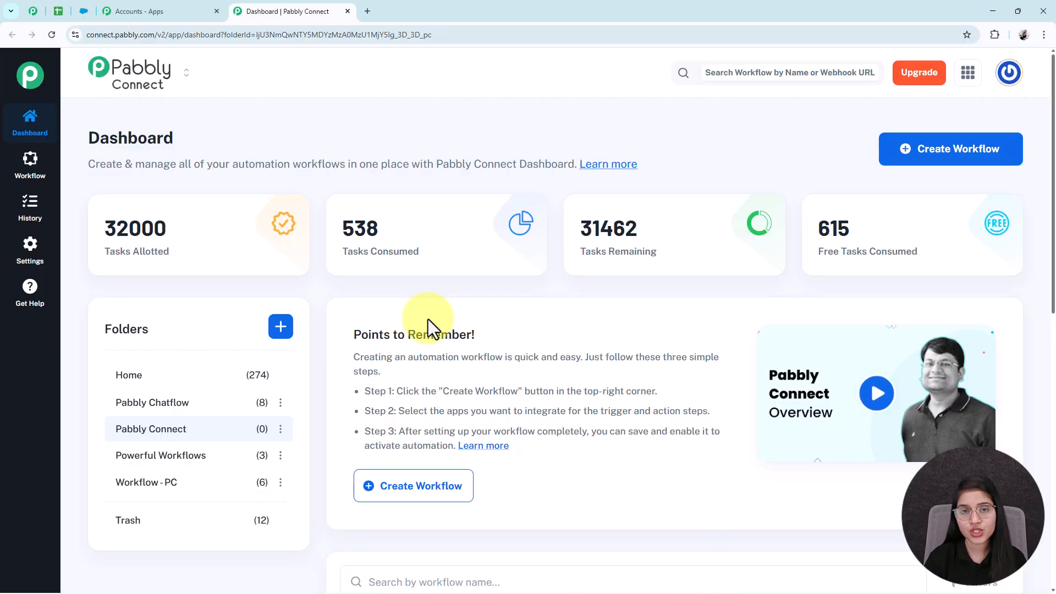
View the coupon code image and return to the Pabbly Connect dashboard
left_click(33, 11)
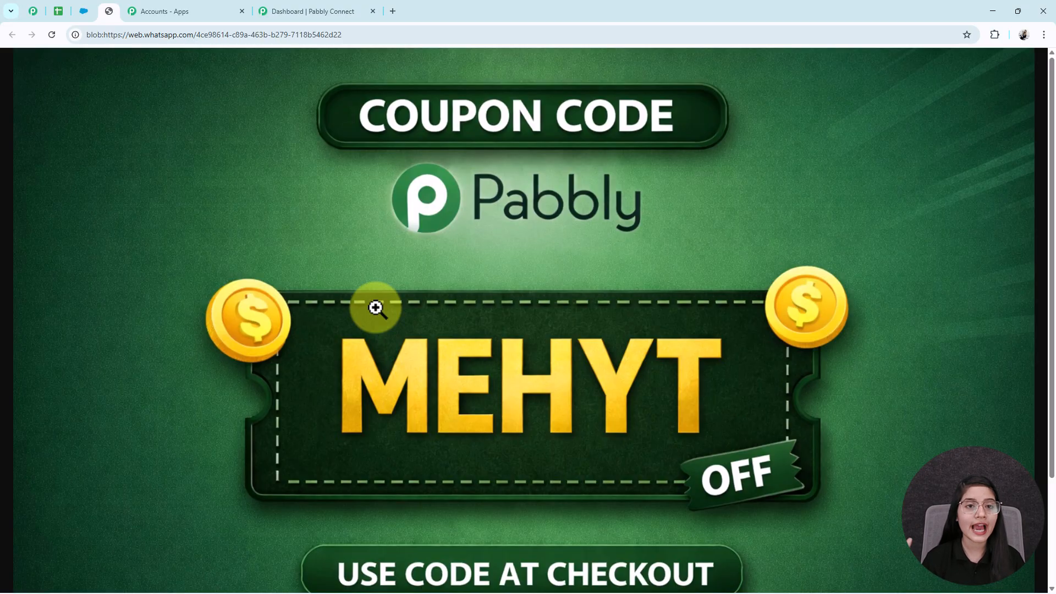
left_click(278, 12)
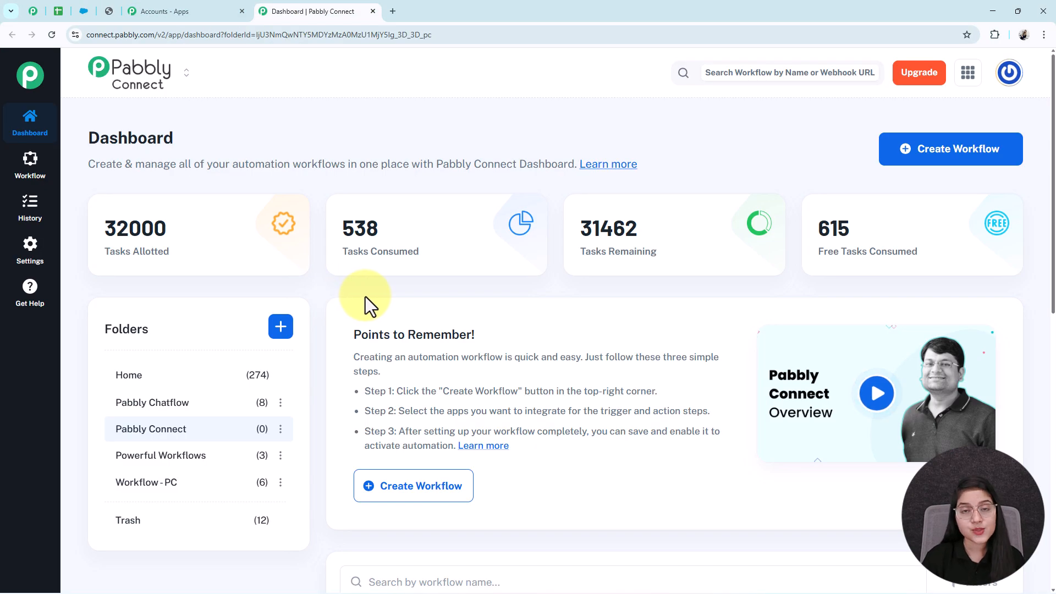
Create a New (Beta) workflow named "Every New Row in Google Sheets Creates a Contact in Salesforce CRM" in the Pabbly Connect folder
left_click(931, 154)
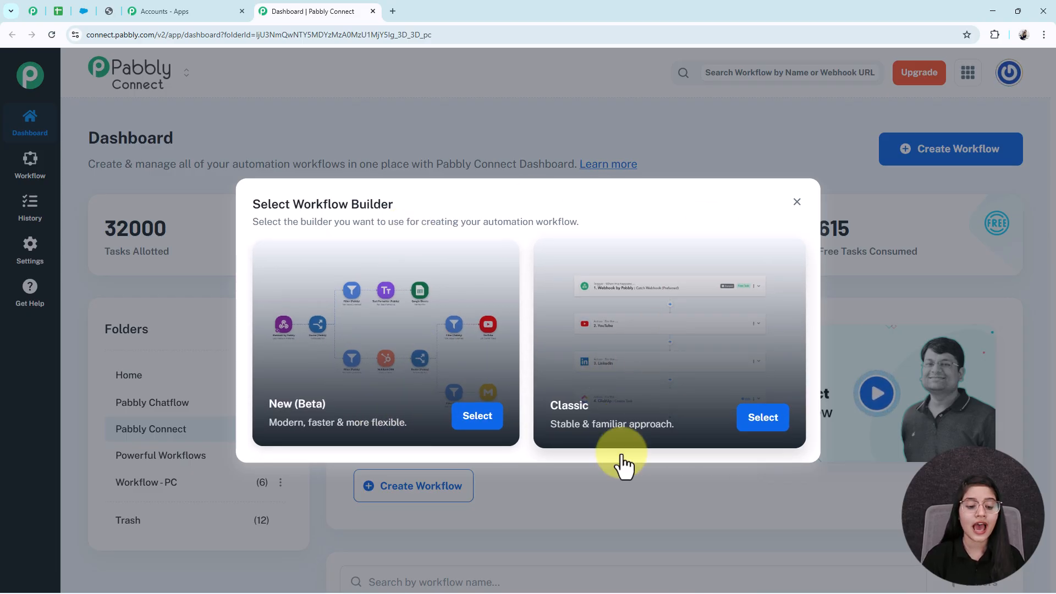
left_click(479, 419)
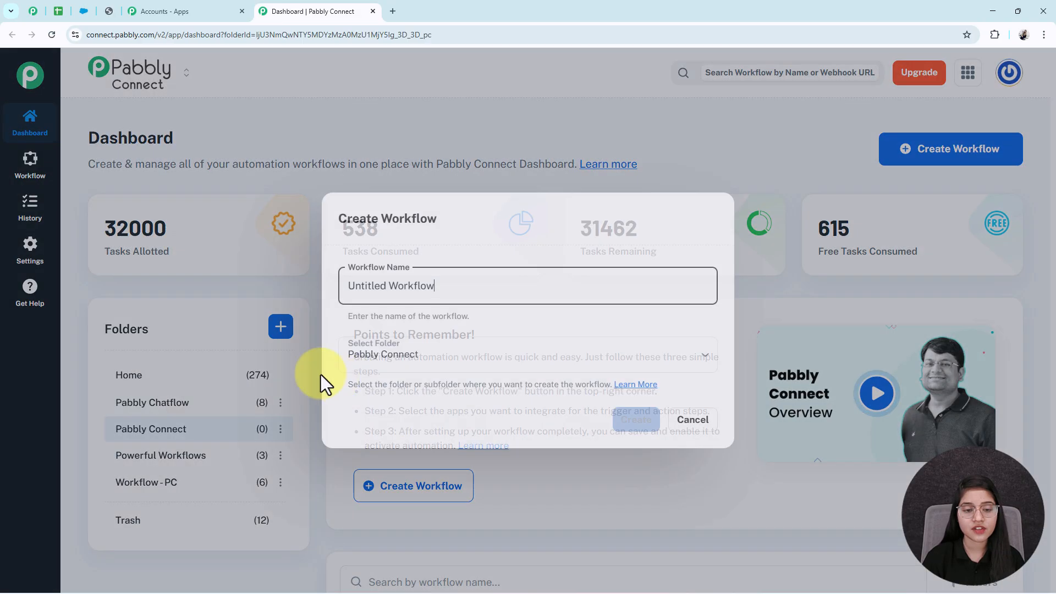
triple_click(523, 287)
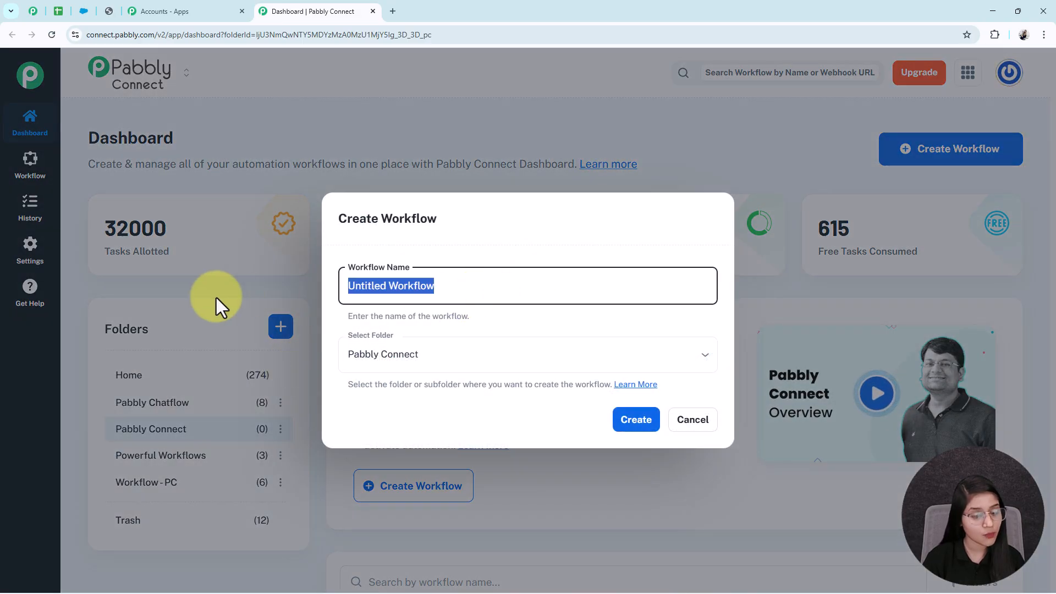
type("Every New Row in Google Sheets Creates a Contact in Salesforce CRM")
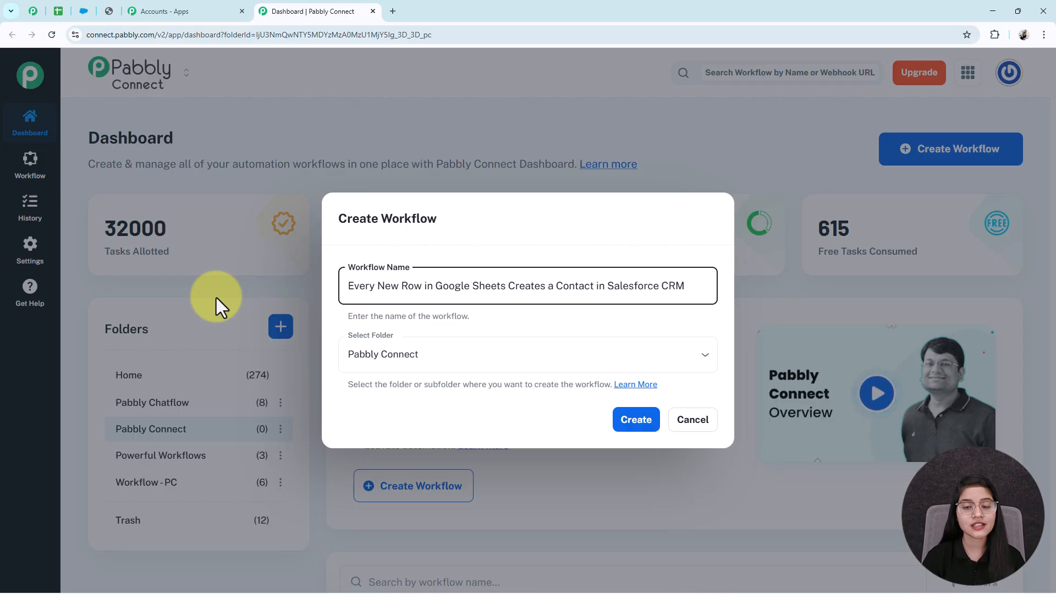
left_click(366, 357)
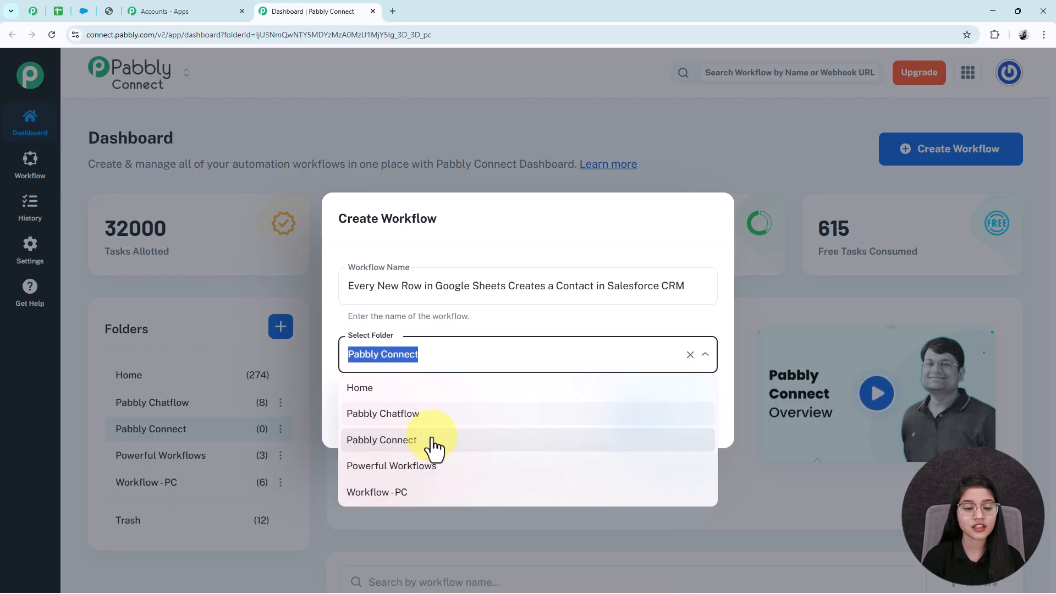
left_click(421, 441)
left_click(633, 422)
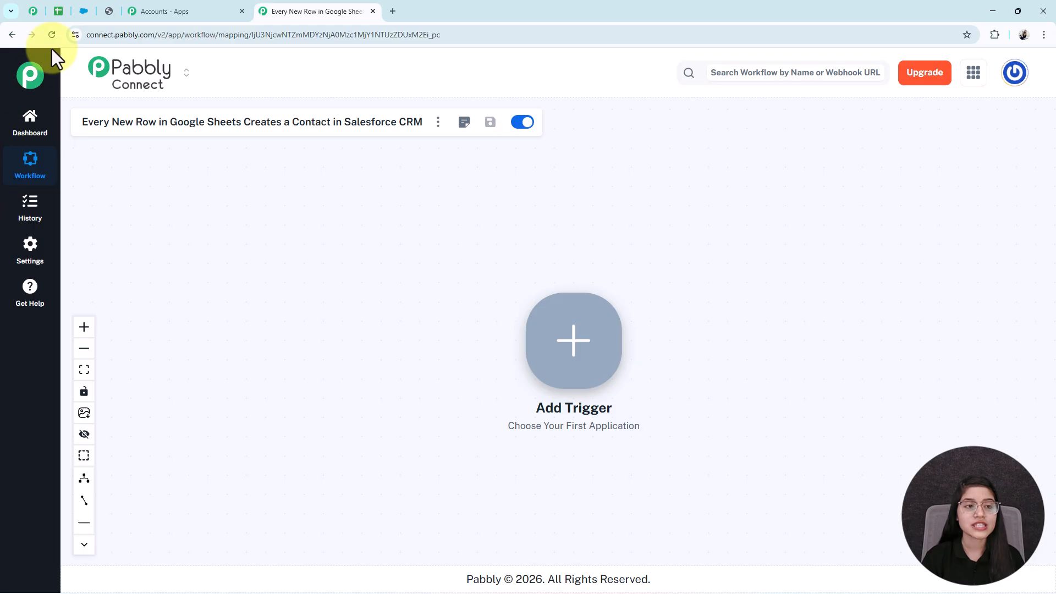
Add Google Sheets as the workflow's trigger with the New or Updated Spreadsheet Row event and connect it
left_click(58, 12)
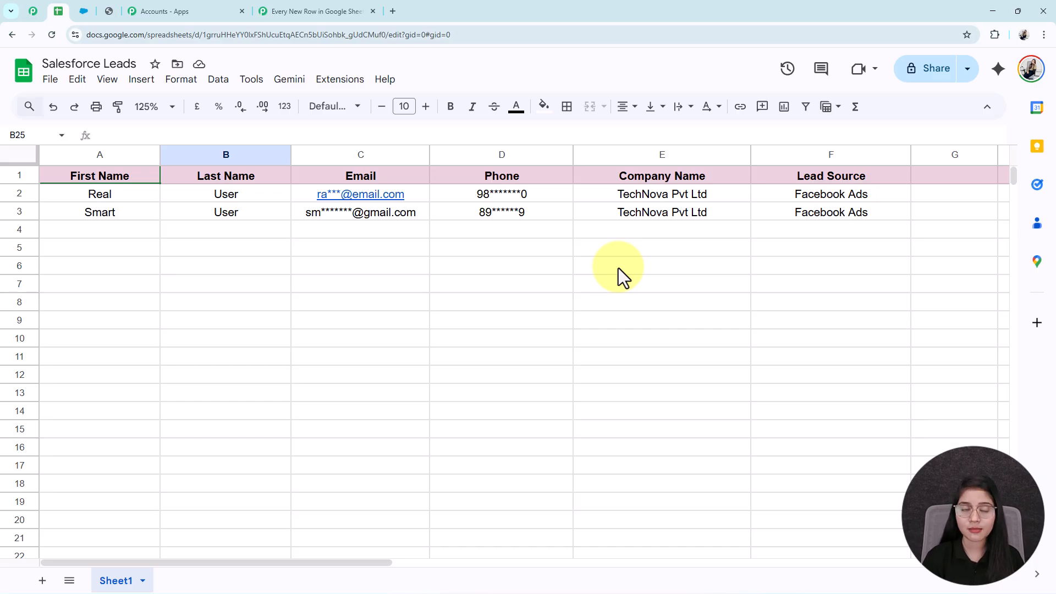
left_click(317, 11)
left_click(549, 366)
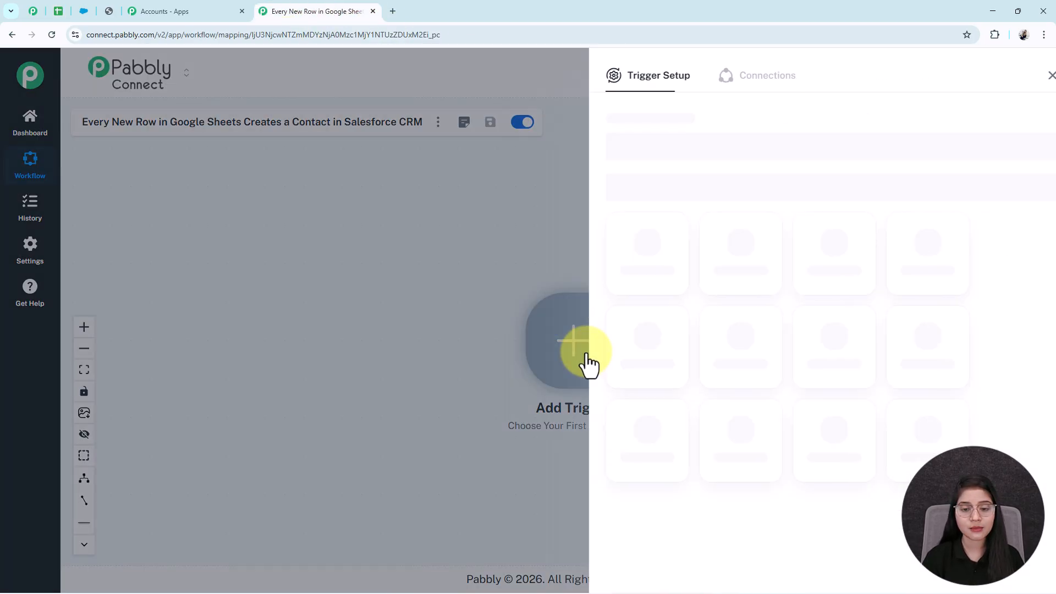
left_click(632, 439)
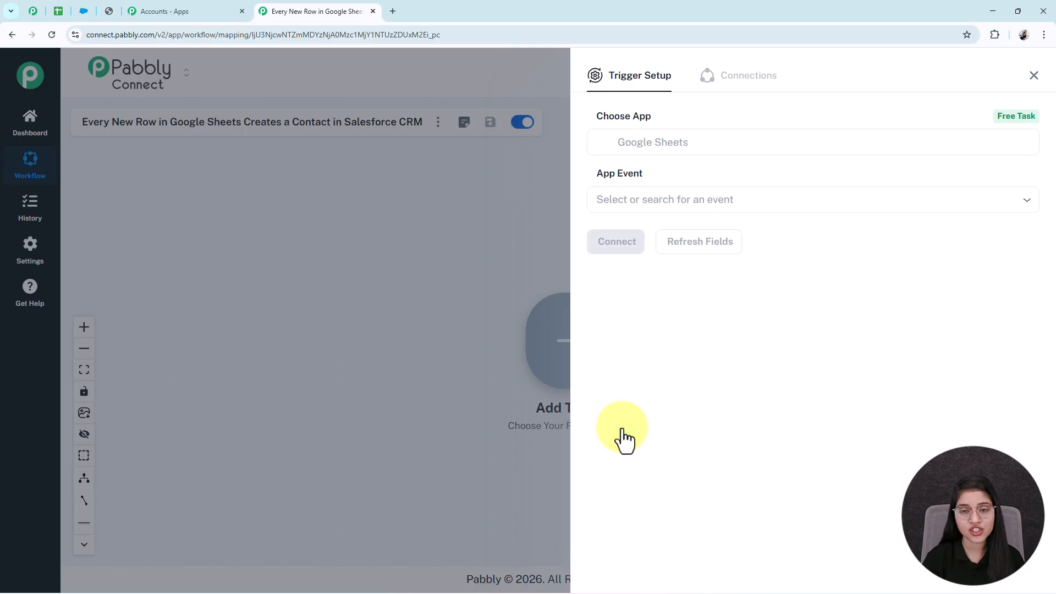
left_click(623, 201)
left_click(634, 234)
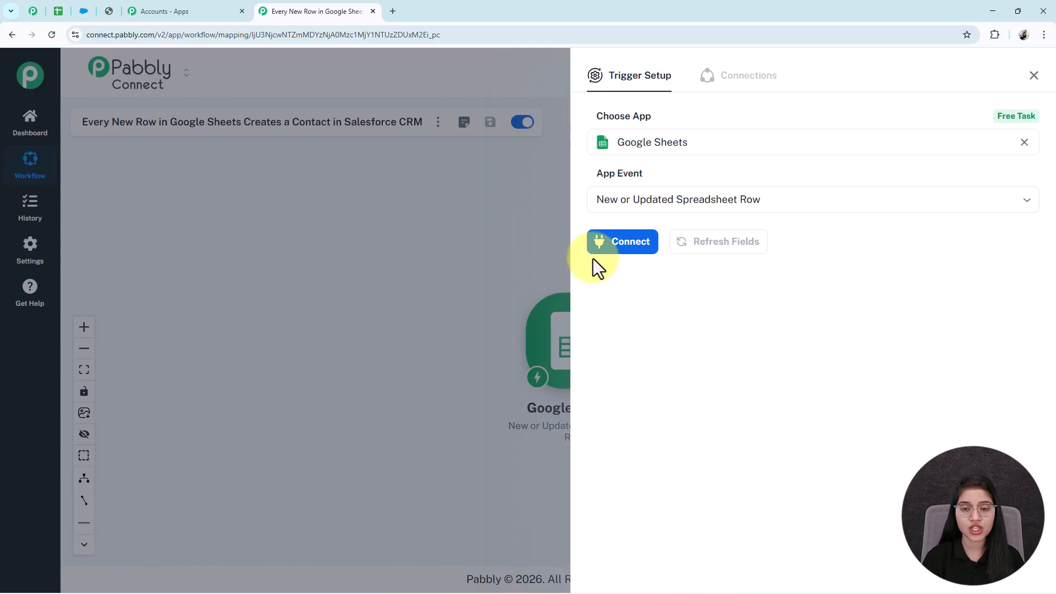
left_click(615, 248)
Copy the trigger's webhook URL from the setup instructions and open the Salesforce Leads spreadsheet in Google Sheets
scroll(675, 333, "down", 3)
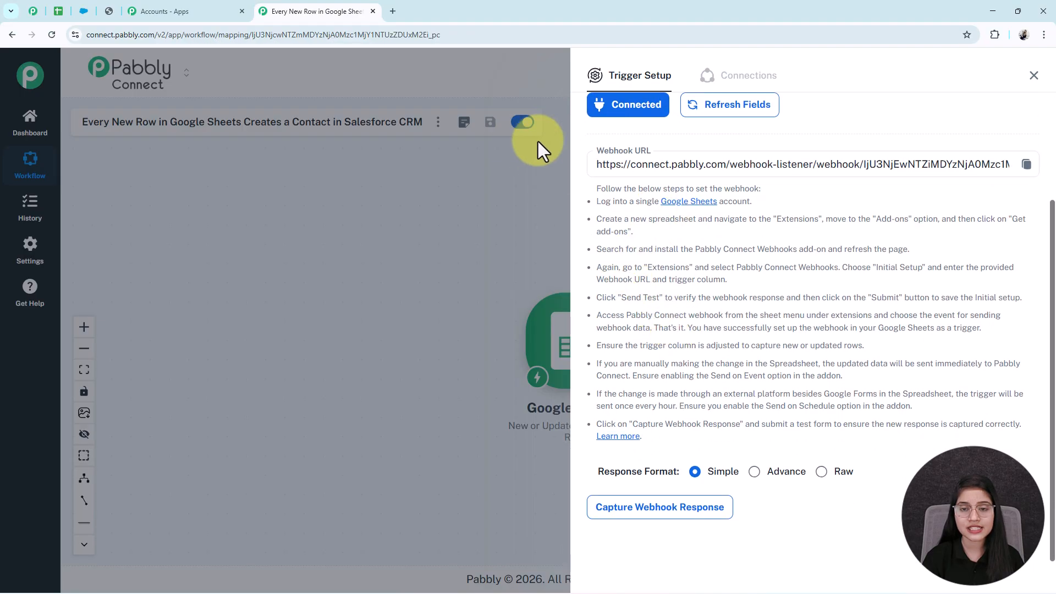
left_click_drag(596, 199, 841, 428)
left_click(813, 326)
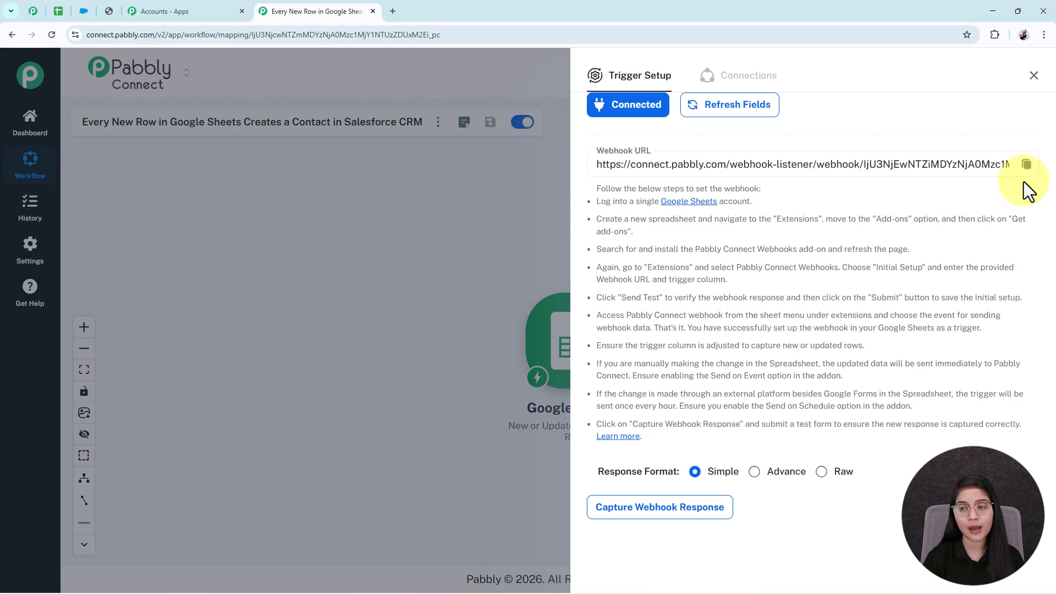
left_click(1027, 165)
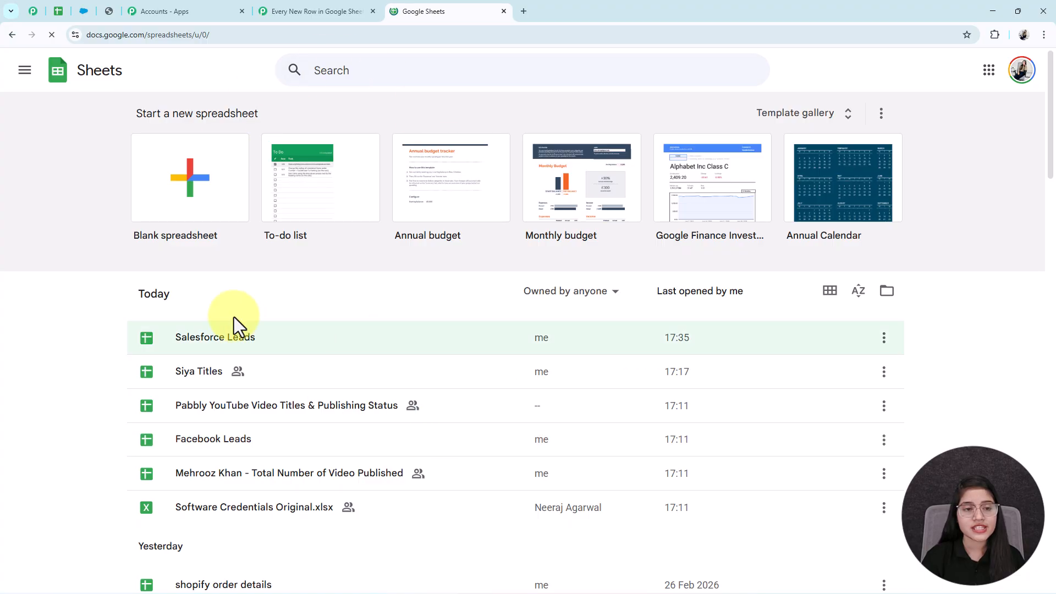
left_click(223, 346)
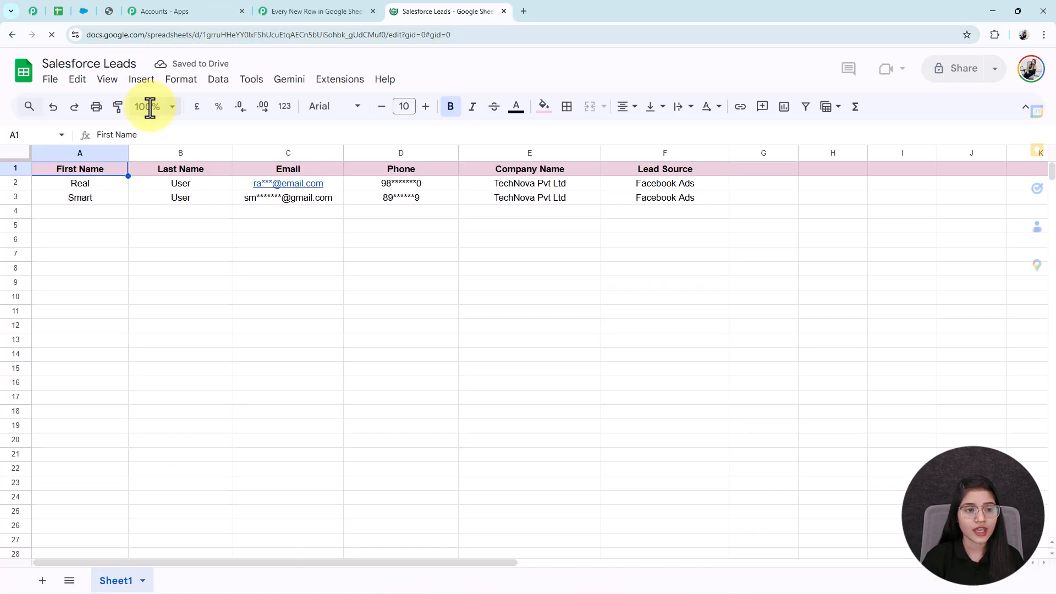
View the add-on marketplace available for the Salesforce Leads spreadsheet
left_click(149, 106)
left_click(145, 219)
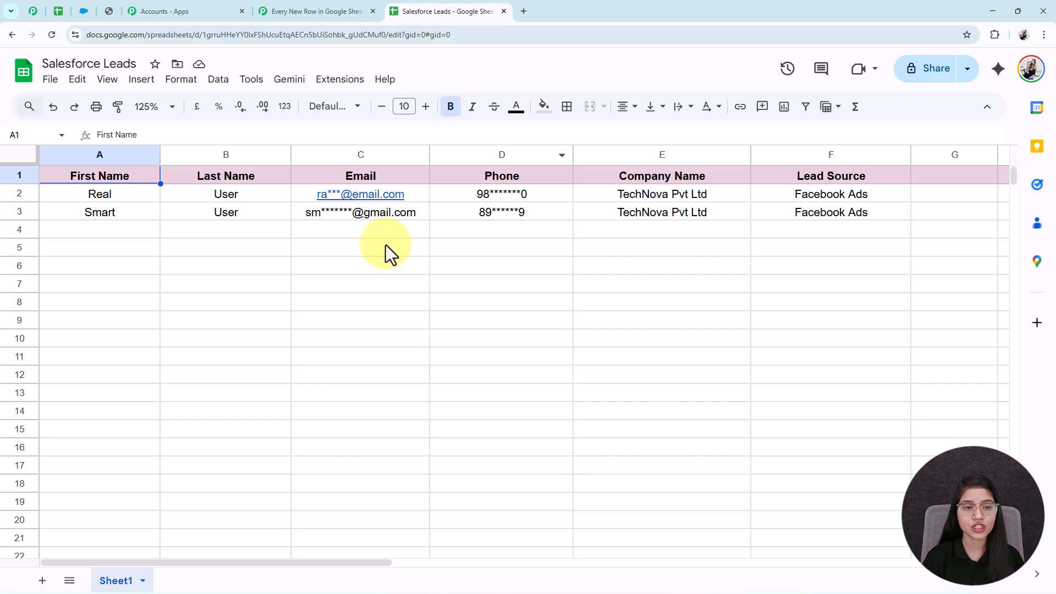
left_click(344, 82)
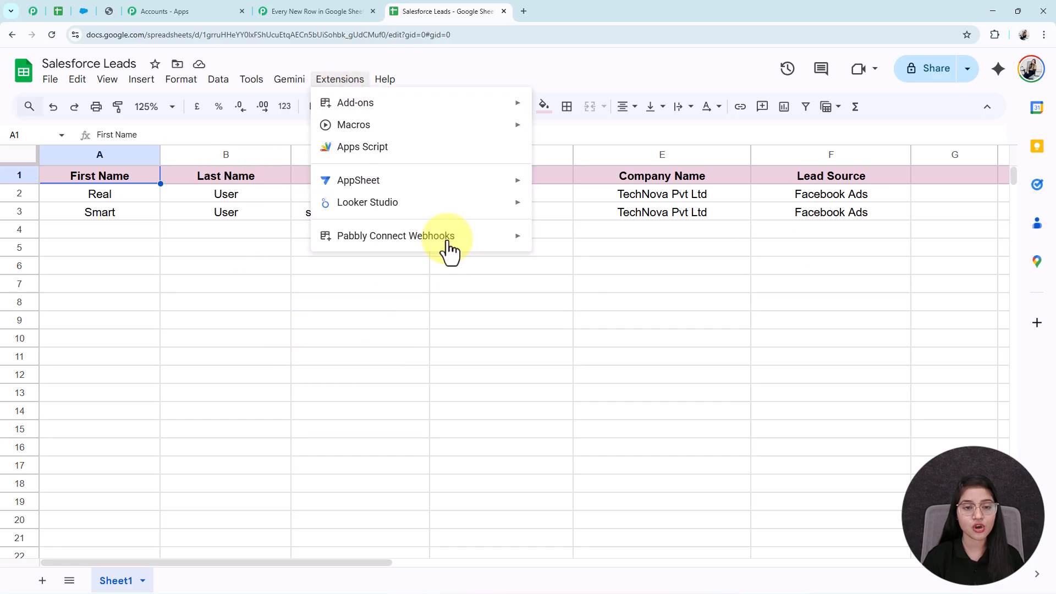
mouse_move(388, 107)
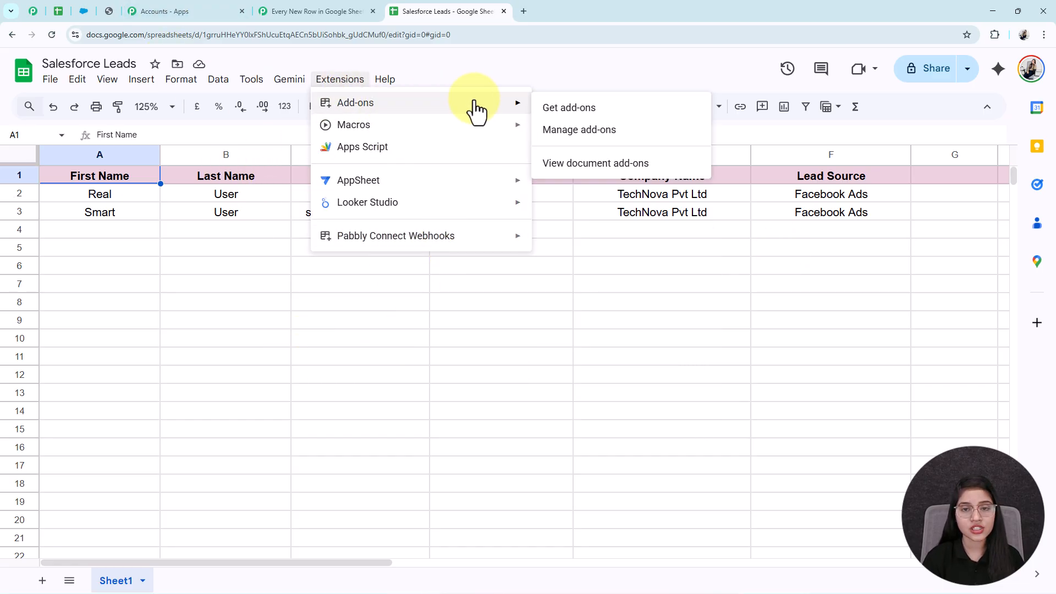
left_click(572, 110)
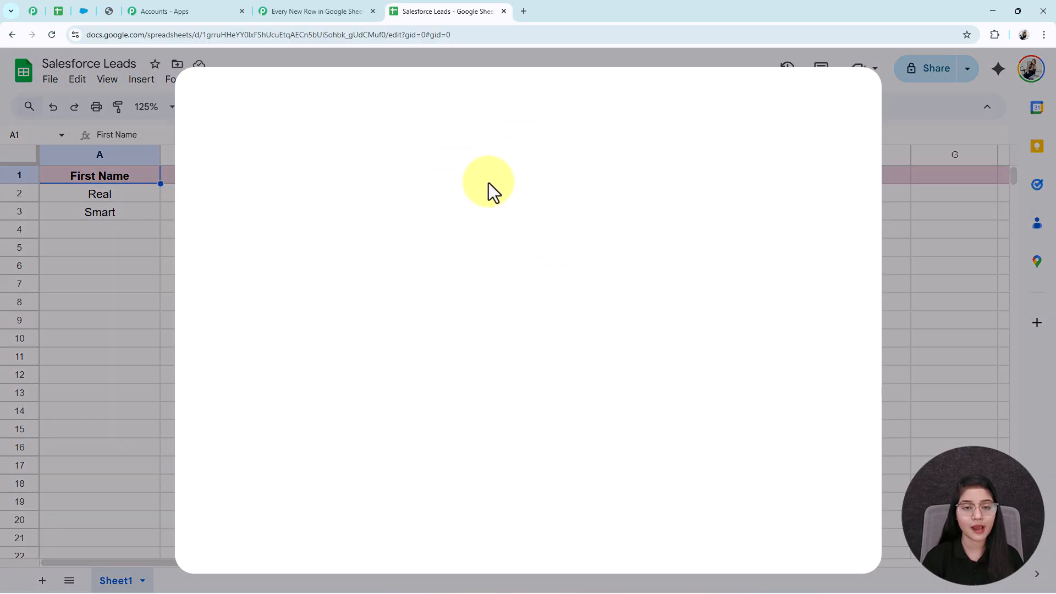
left_click(582, 120)
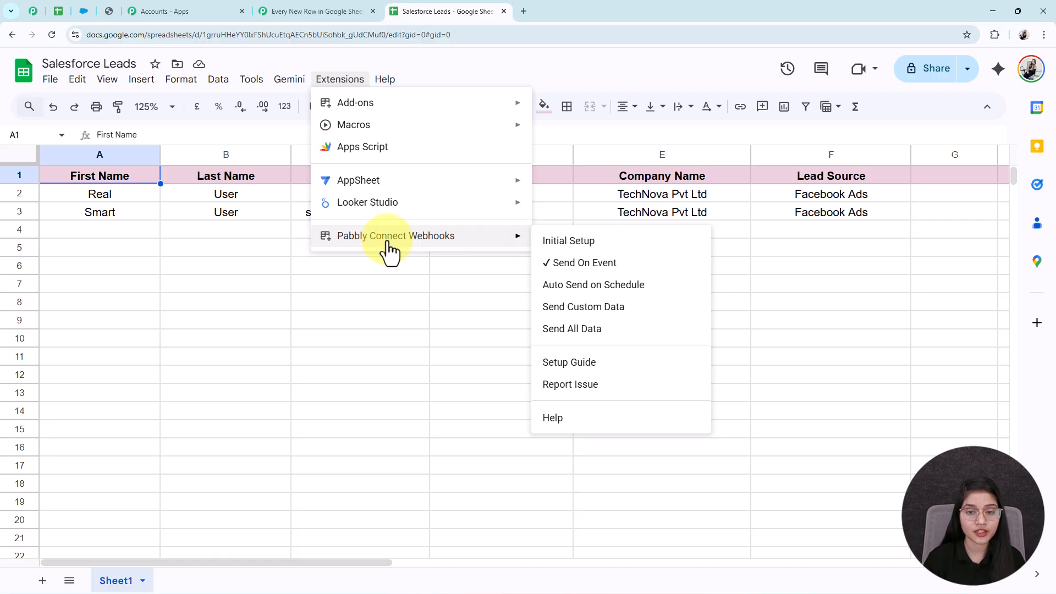
In the Pabbly Connect Webhooks initial setup, replace the webhook URL with the one copied from the workflow and send test data with trigger column F
left_click(567, 242)
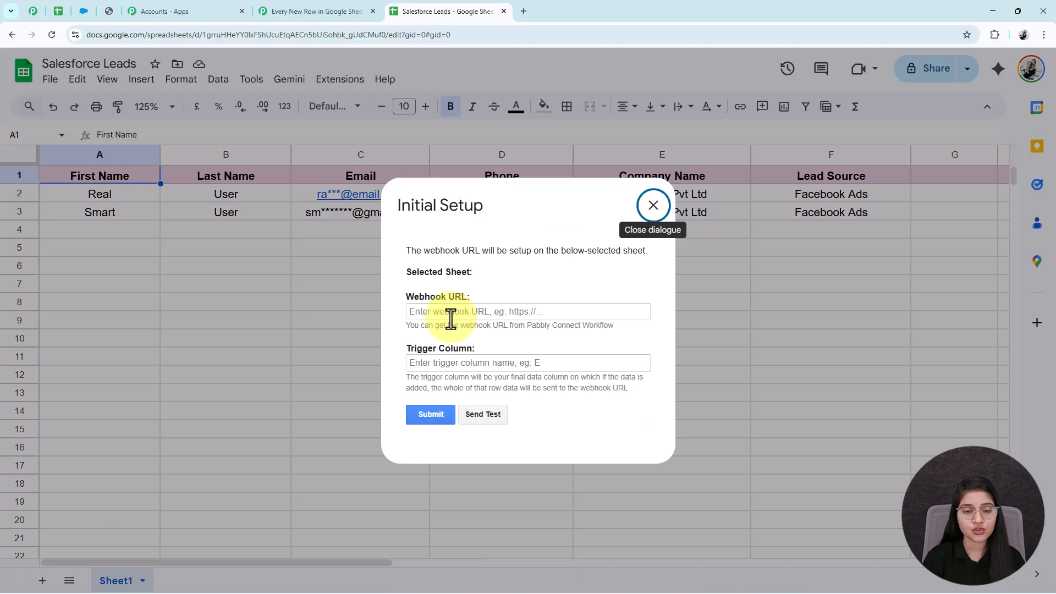
triple_click(447, 314)
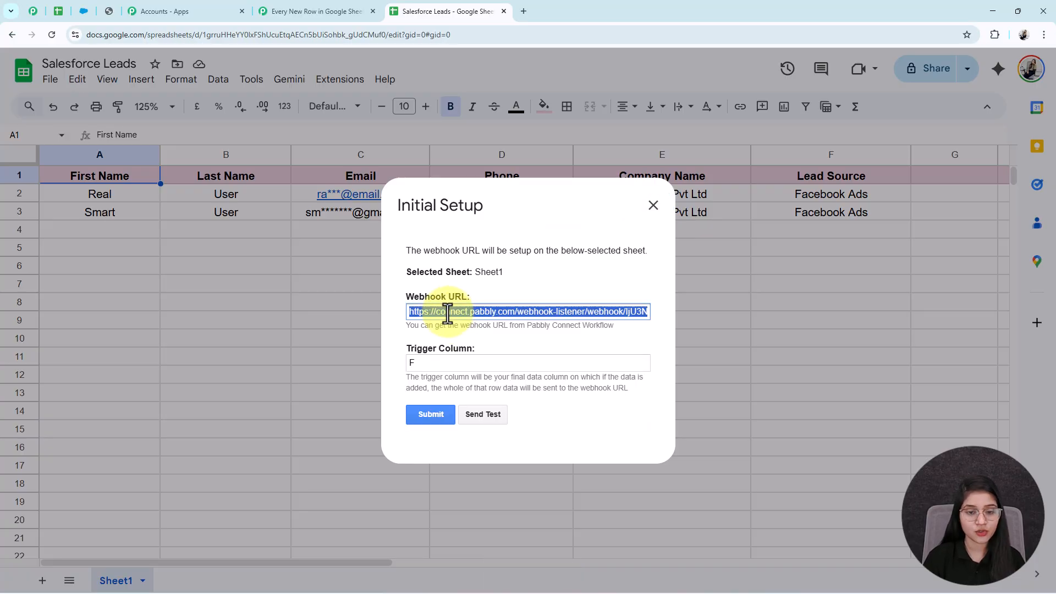
key("BackSpace")
left_click(323, 11)
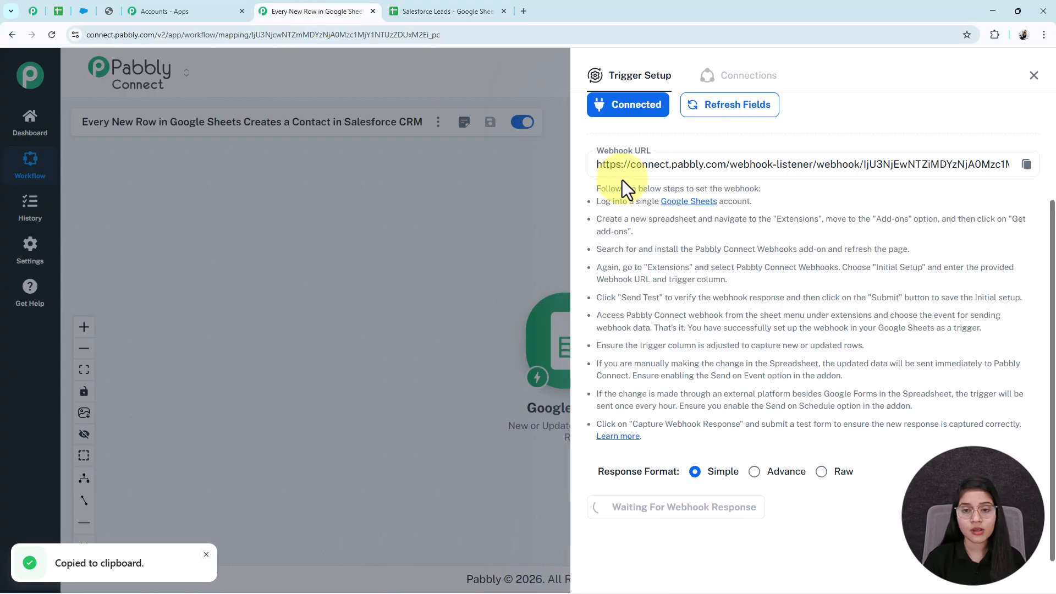
left_click(396, 6)
left_click(512, 314)
key("ctrl+v")
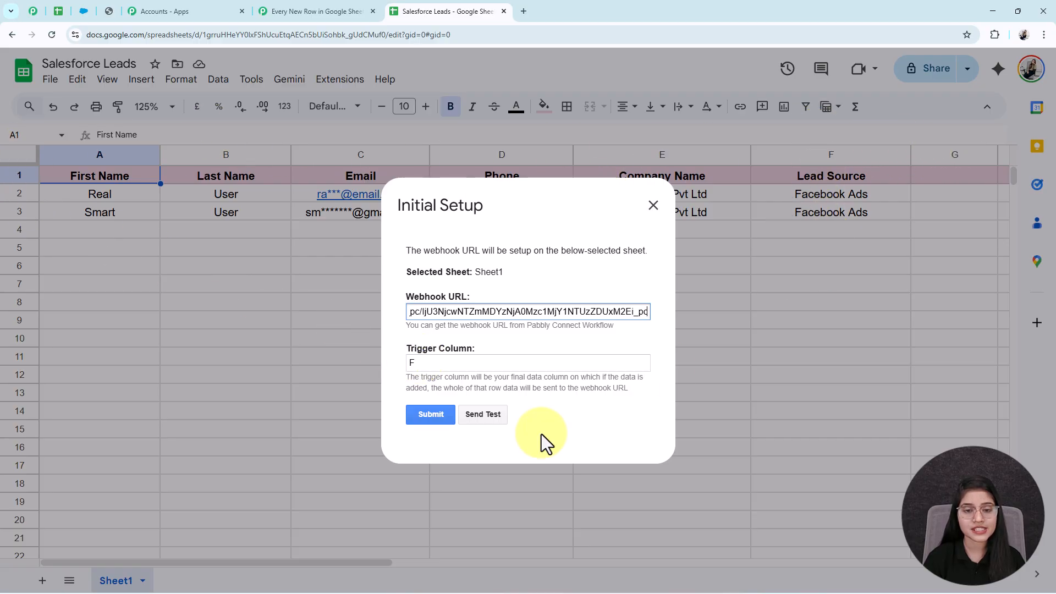
left_click(417, 363)
left_click(487, 414)
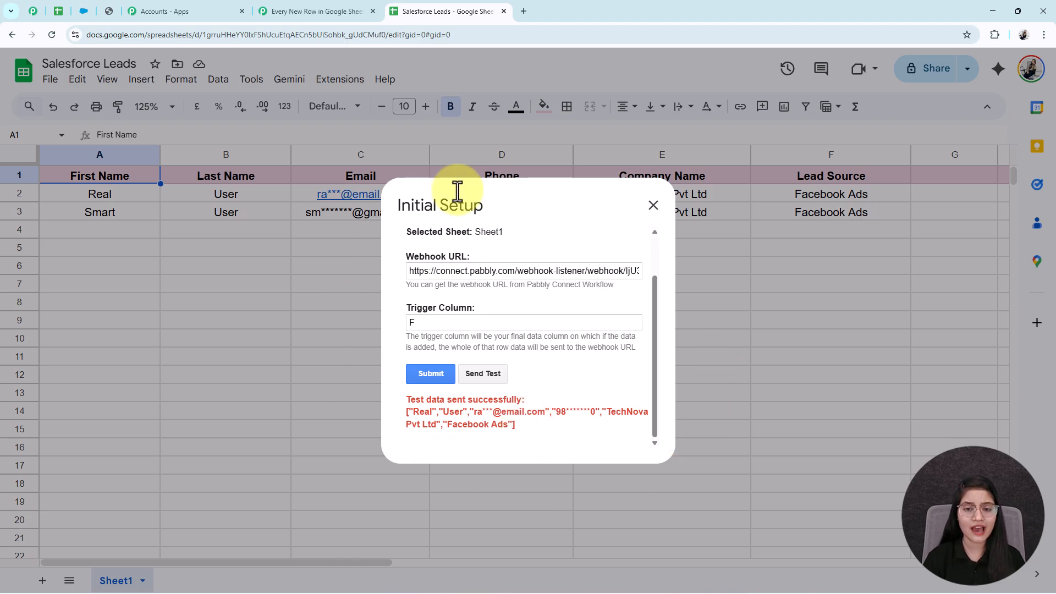
Switch to the Pabbly Connect workflow and check the captured trigger response against the row data, including the first and last name values
left_click(312, 11)
scroll(866, 495, "down", 10)
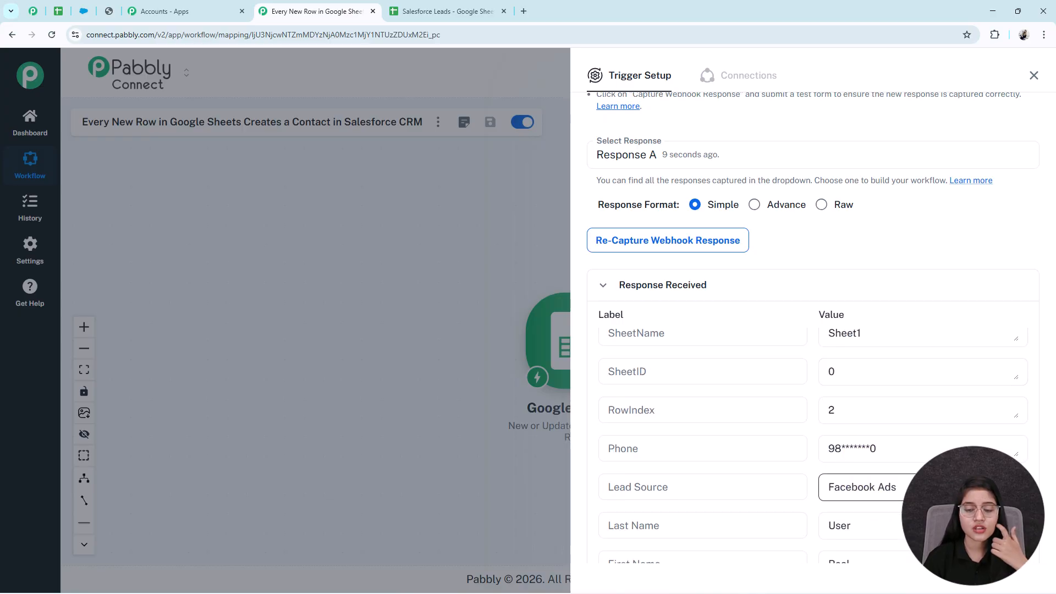
scroll(875, 484, "down", 3)
scroll(877, 471, "up", 2)
scroll(877, 472, "down", 2)
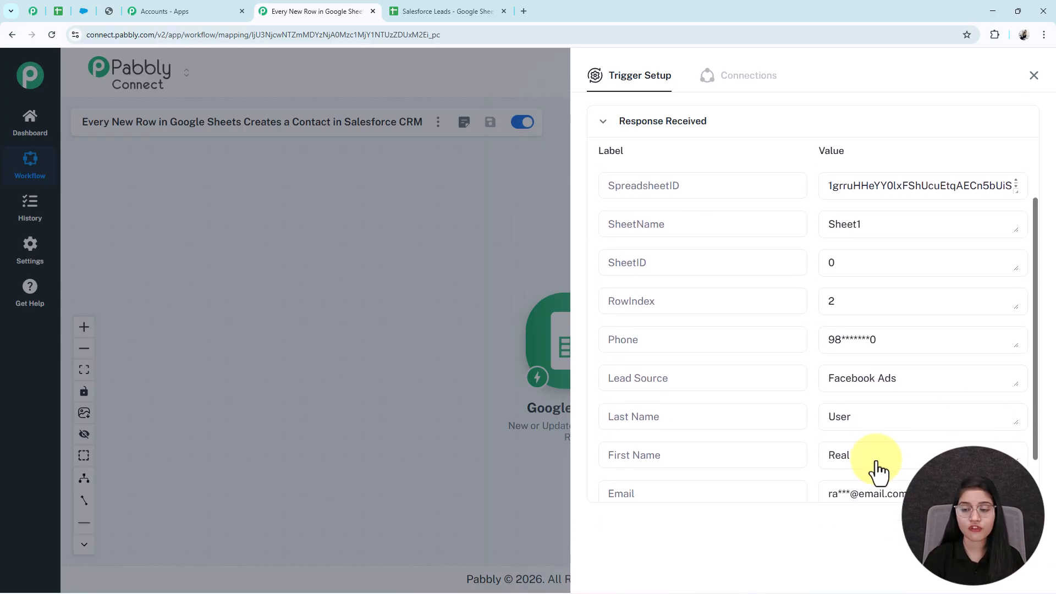
left_click(443, 11)
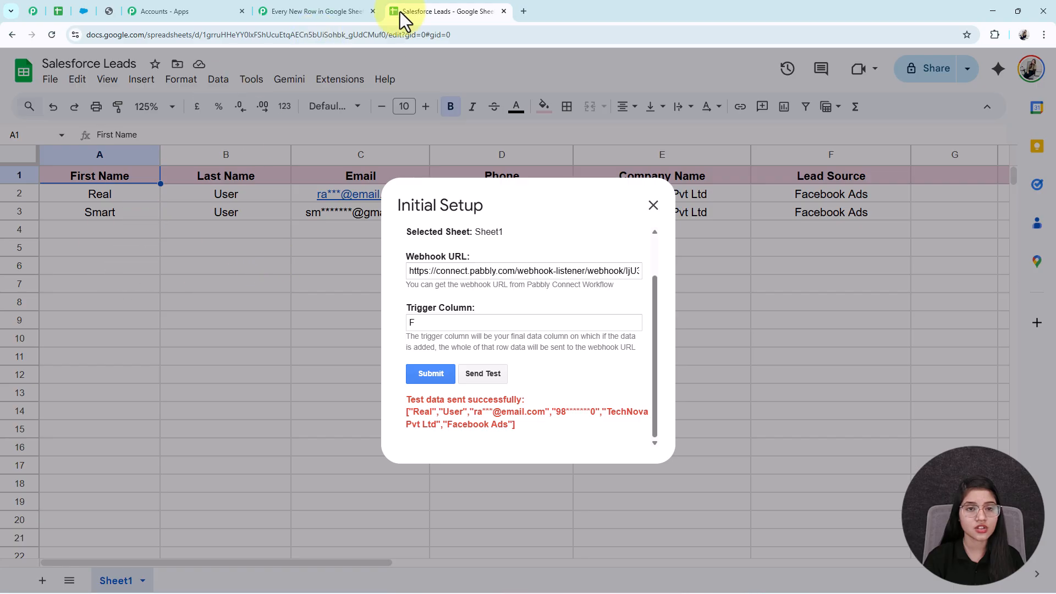
left_click(308, 11)
double_click(837, 399)
double_click(842, 362)
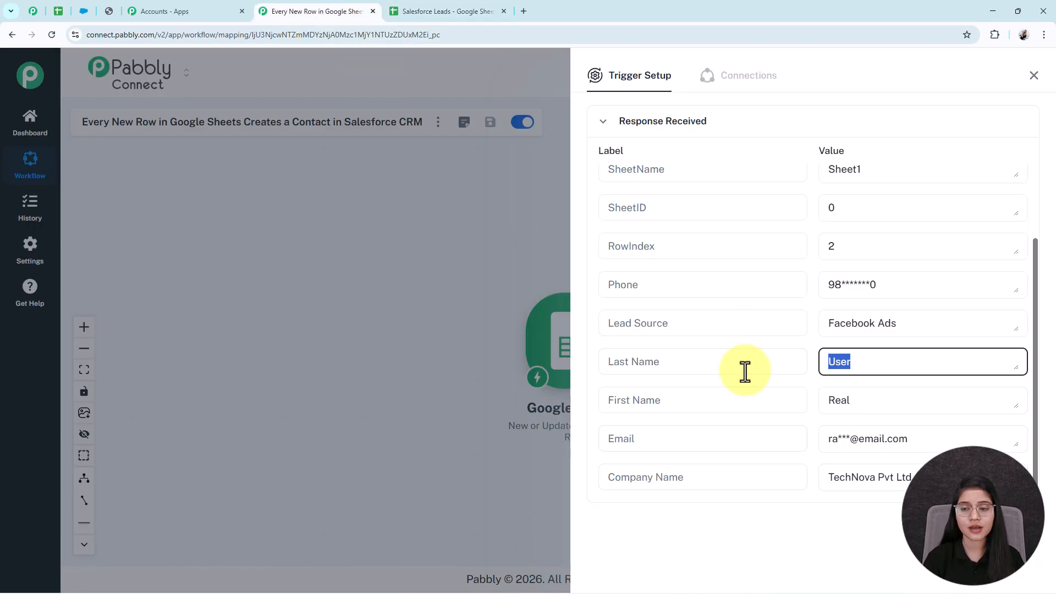
scroll(837, 431, "up", 5)
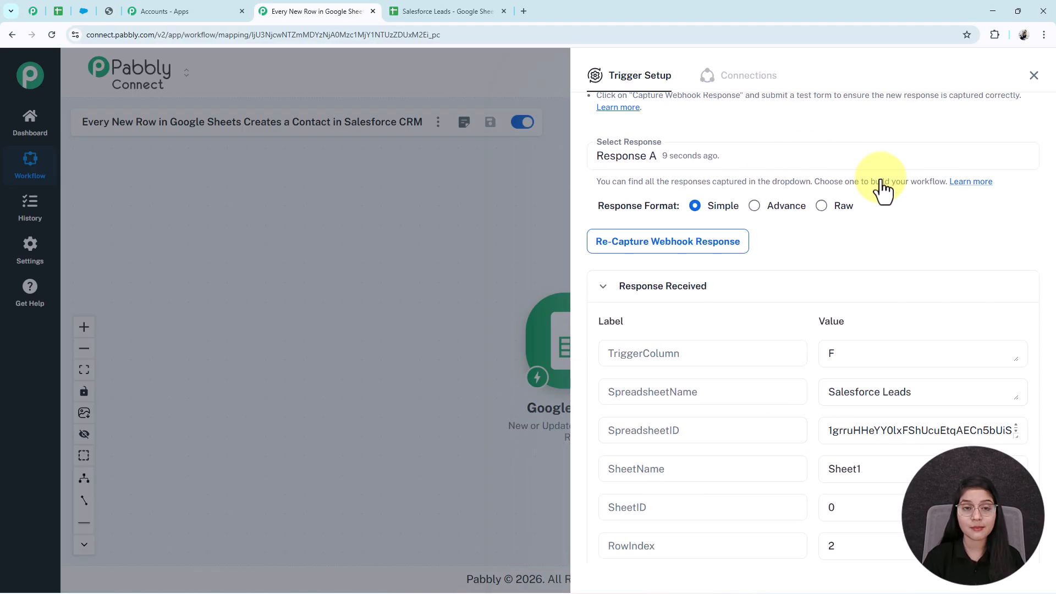
Return to Google Sheets, close the initial setup dialog and check the Send On Event setting of Pabbly Connect Webhooks
left_click(487, 11)
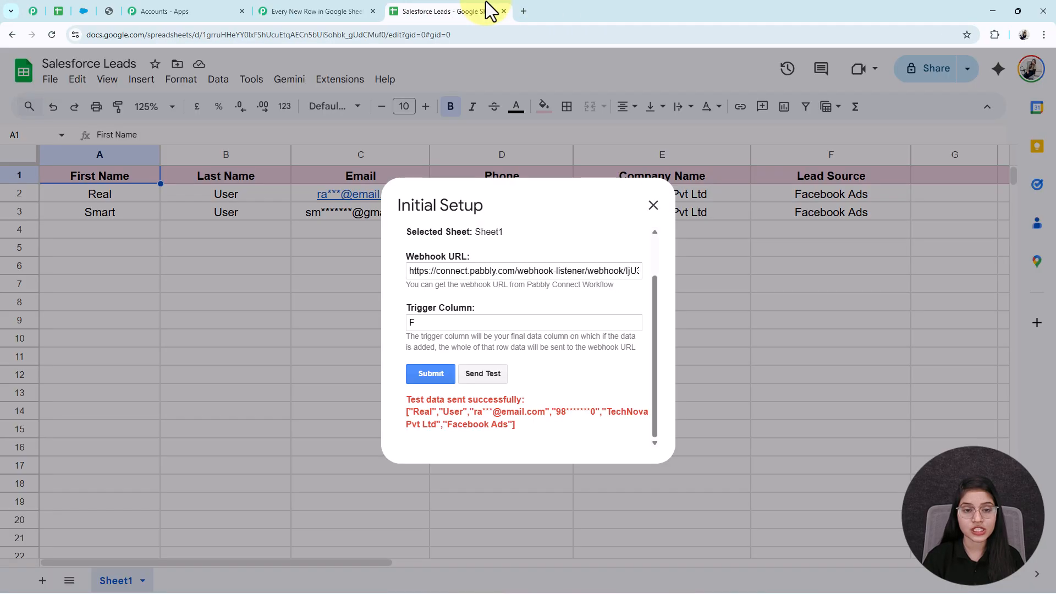
left_click(654, 205)
left_click(337, 82)
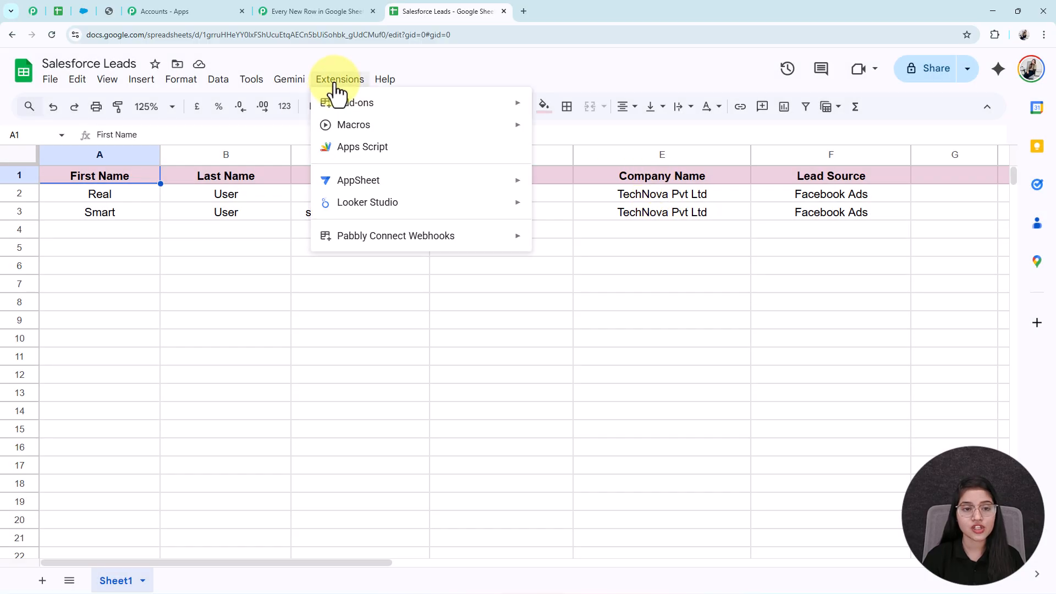
mouse_move(384, 236)
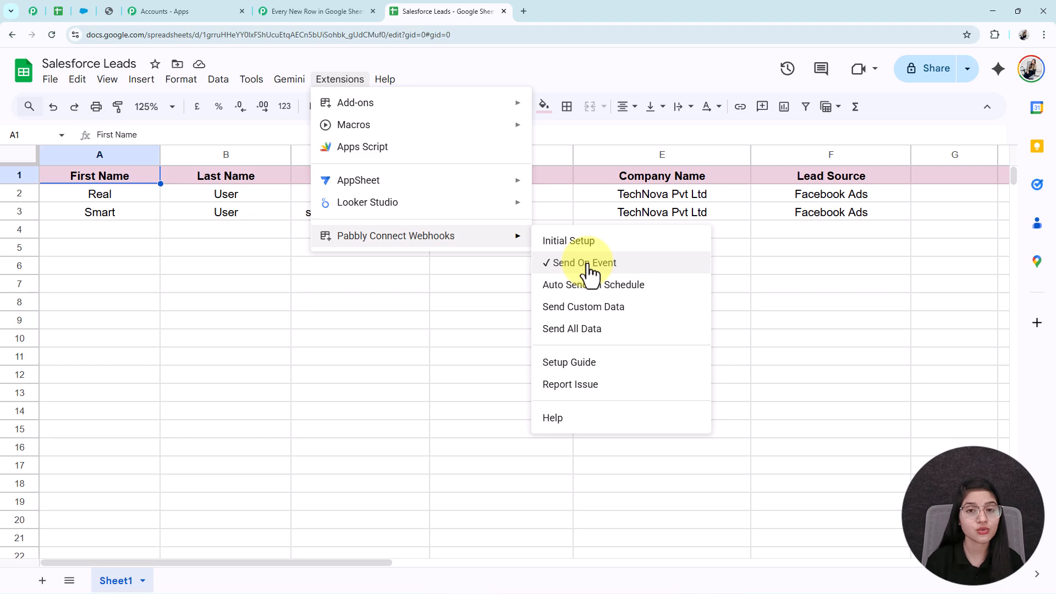
Review the webhook instructions and captured response in the Pabbly Connect workflow and close the trigger setup
left_click(320, 12)
scroll(934, 394, "up", 10)
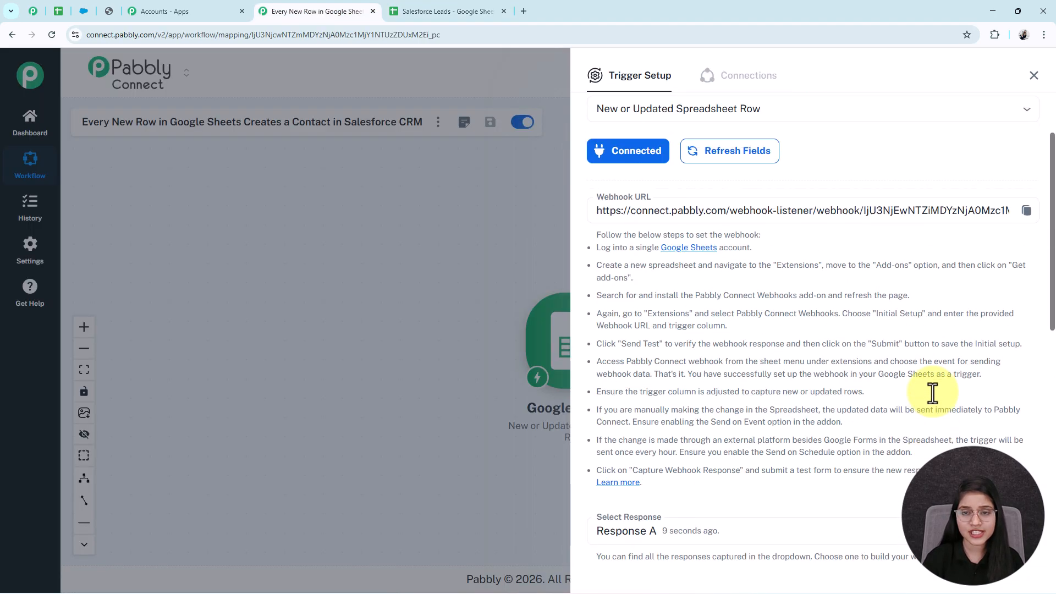
scroll(933, 394, "down", 10)
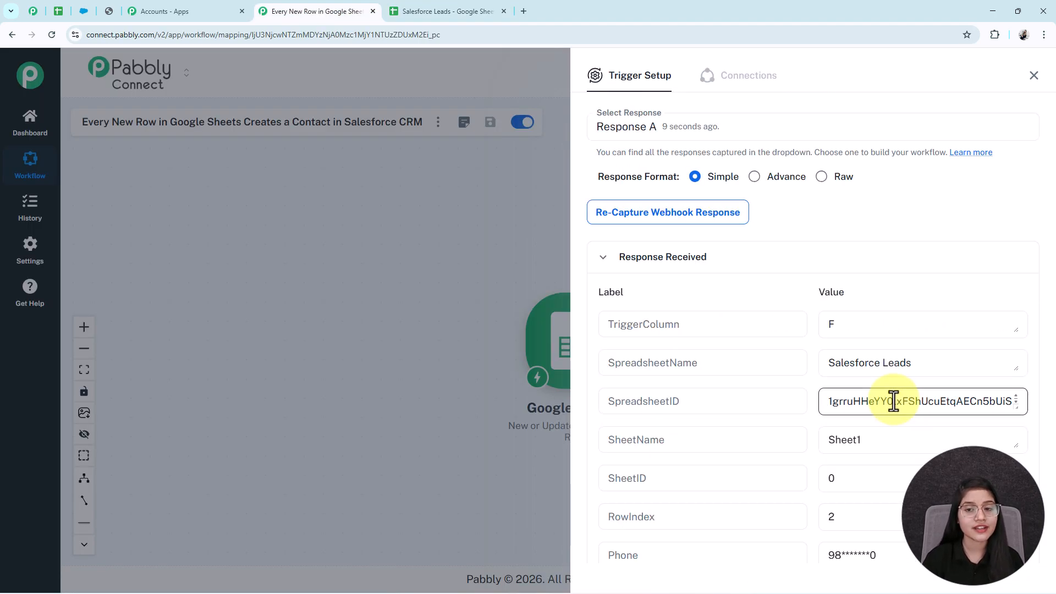
scroll(893, 401, "up", 5)
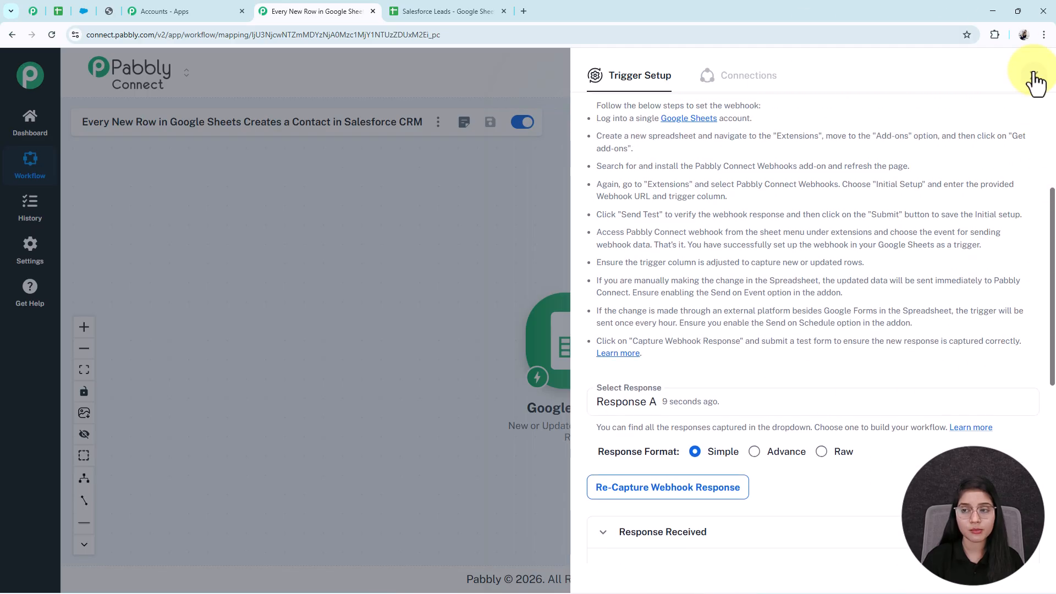
left_click(484, 435)
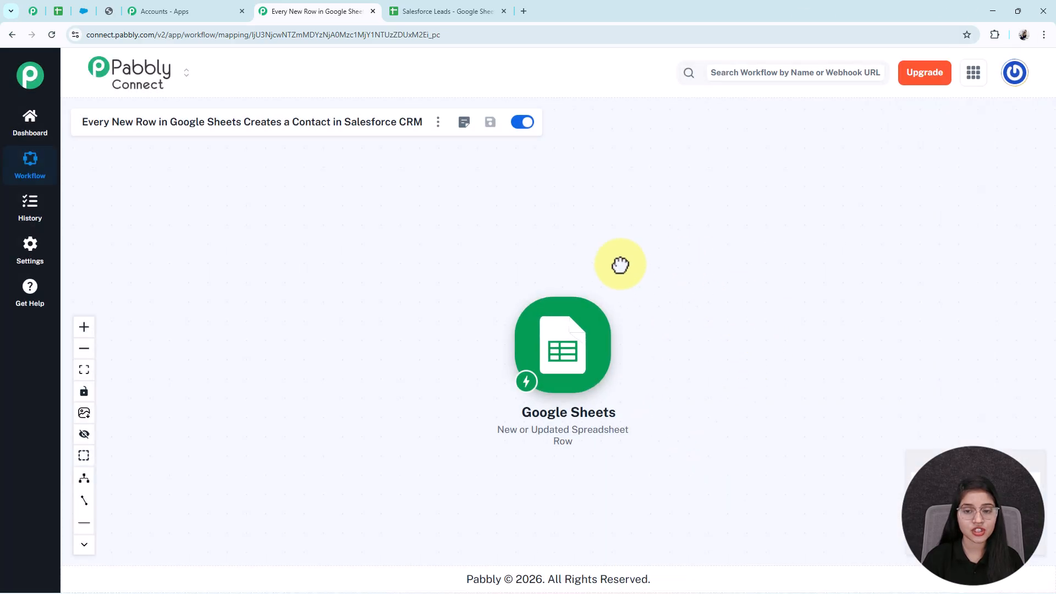
Add a Salesforce action after the Google Sheets trigger with the Create Contact event
left_click(541, 346)
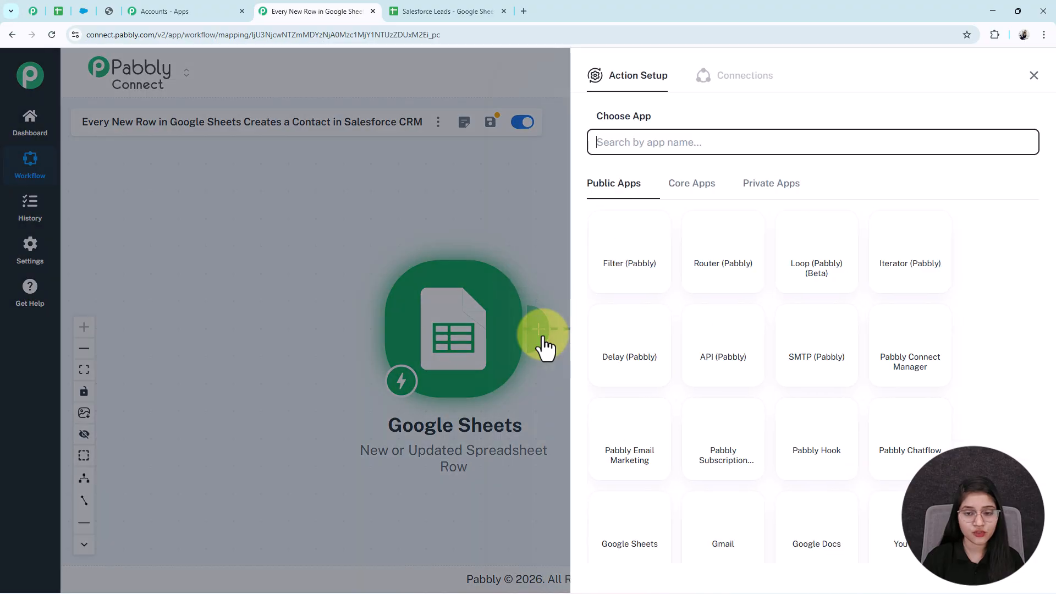
left_click(636, 146)
type("salesfo")
left_click(627, 253)
left_click(638, 201)
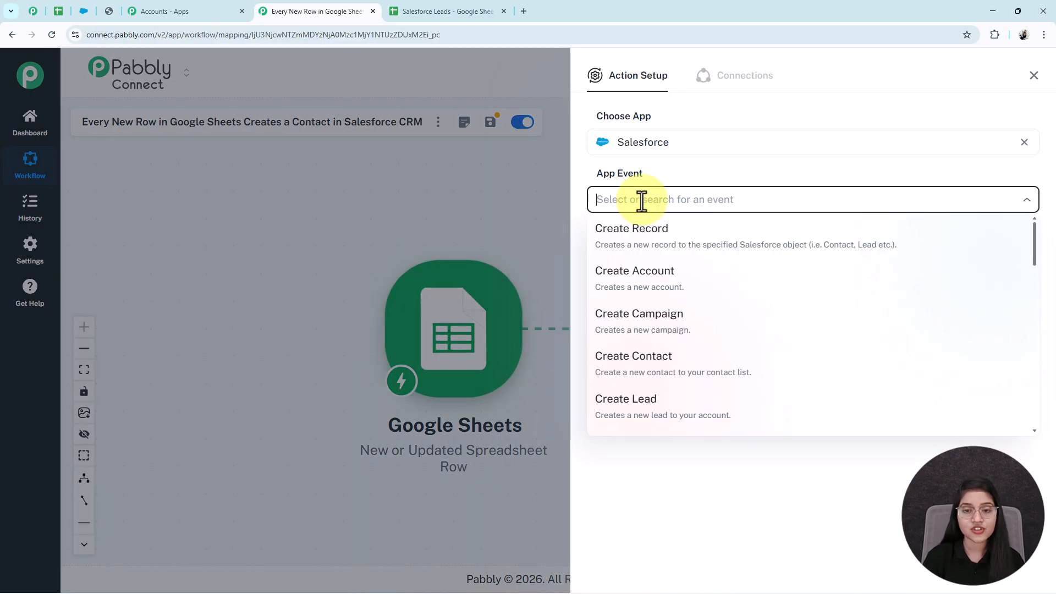
left_click(650, 366)
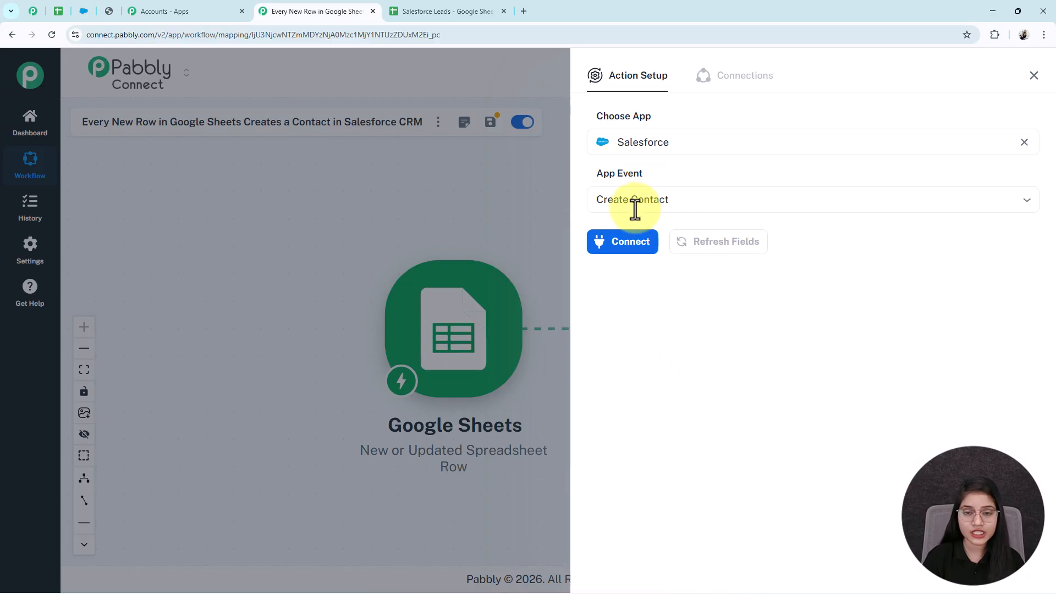
Add a new Salesforce connection for the action and allow Pabbly Connect access to the Salesforce account
left_click(602, 249)
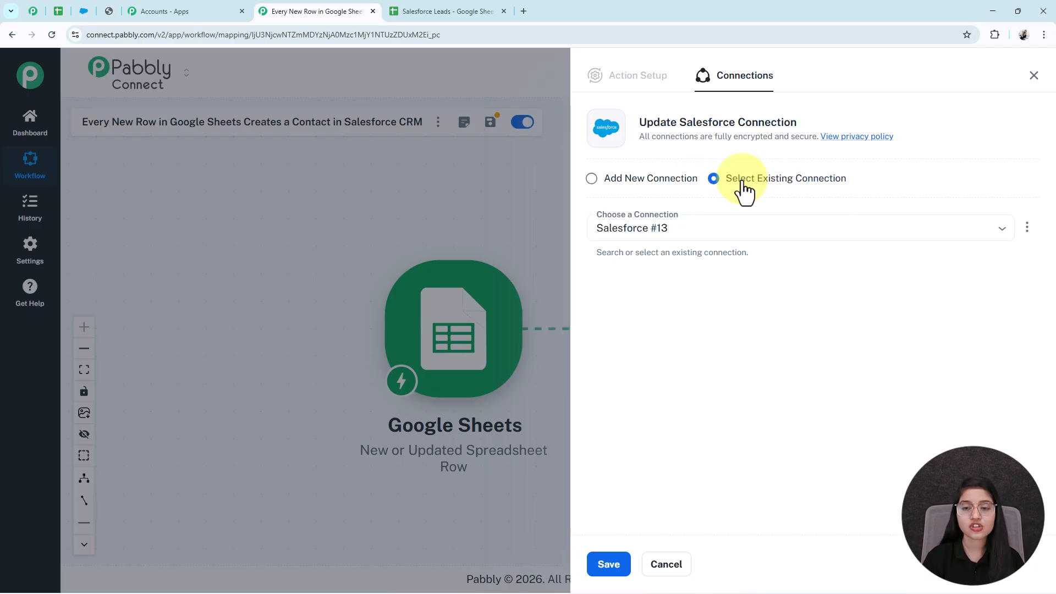
left_click(592, 178)
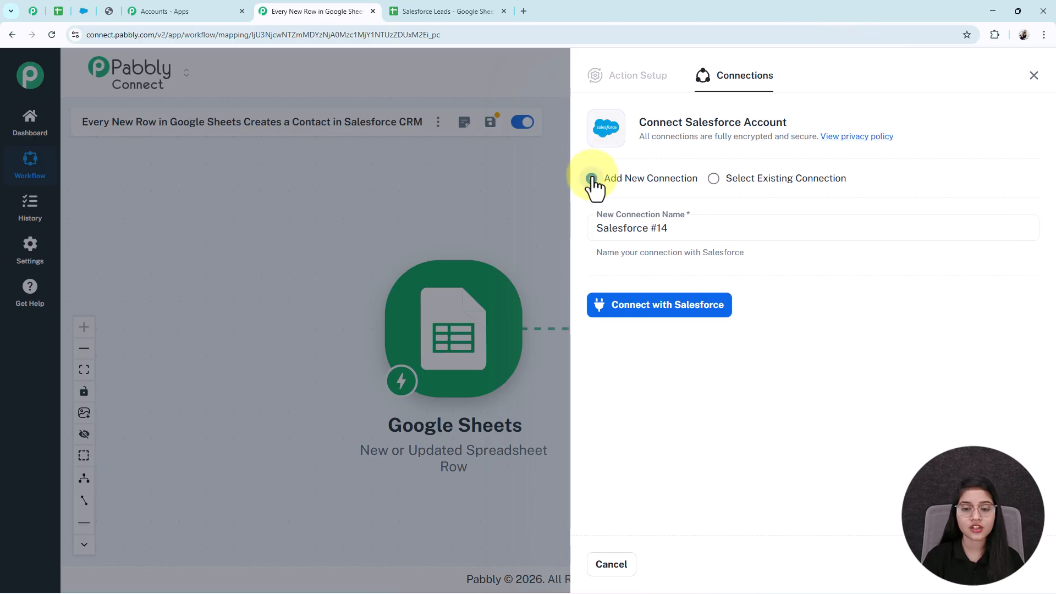
left_click(638, 314)
scroll(170, 238, "down", 6)
scroll(169, 237, "down", 5)
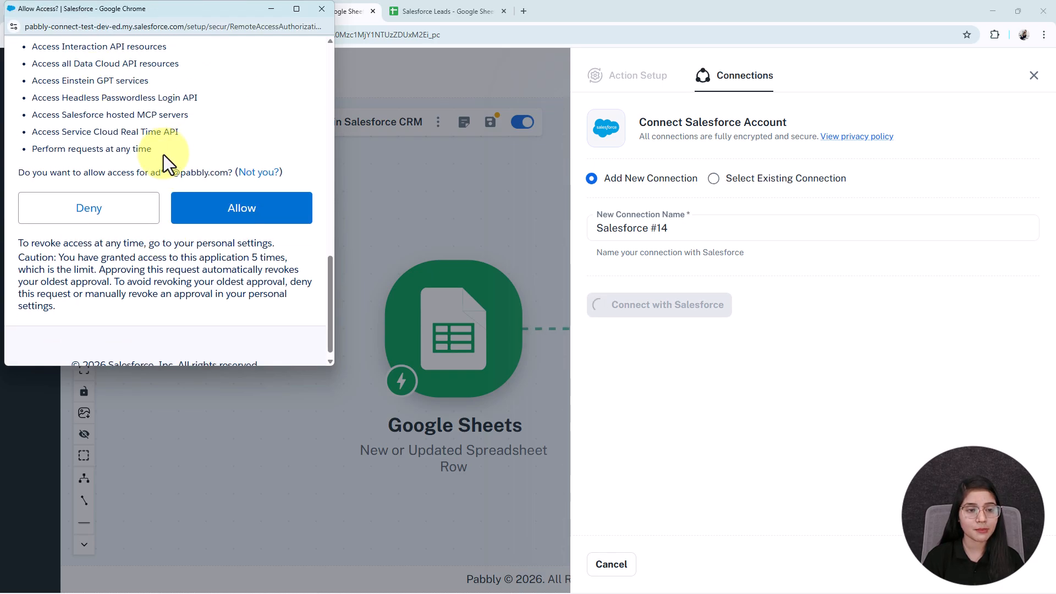
left_click(241, 208)
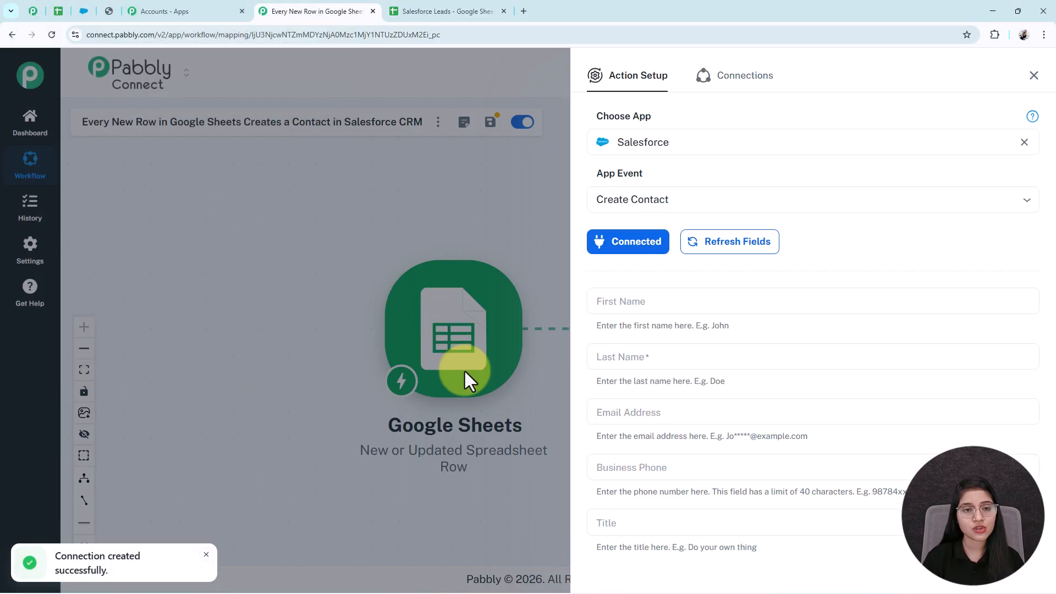
Map the First Name field of the Salesforce Create Contact action to First Name from the Google Sheets trigger
scroll(845, 413, "down", 2)
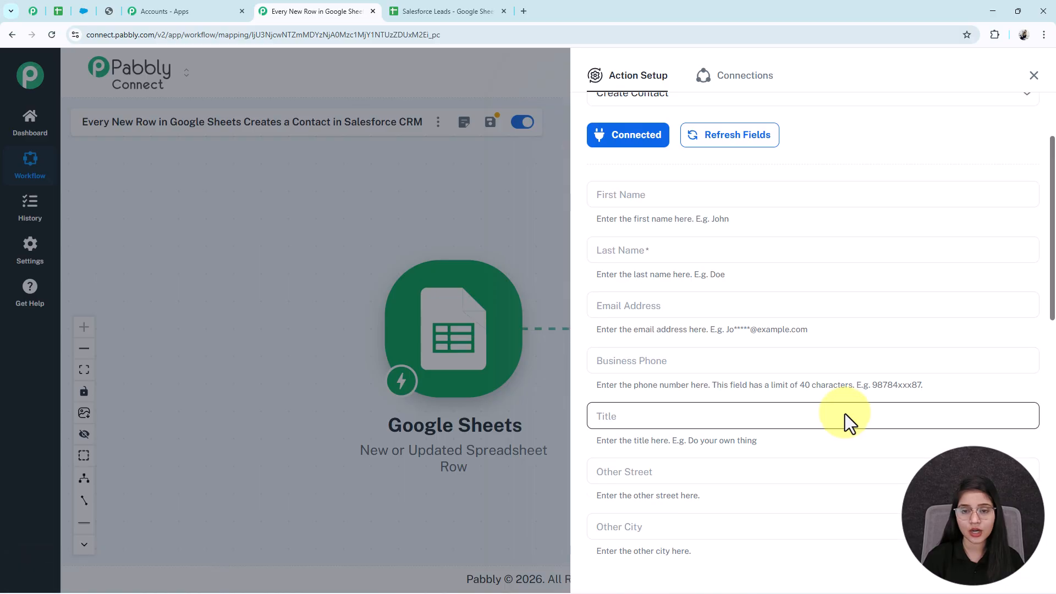
scroll(845, 413, "down", 1)
left_click(629, 143)
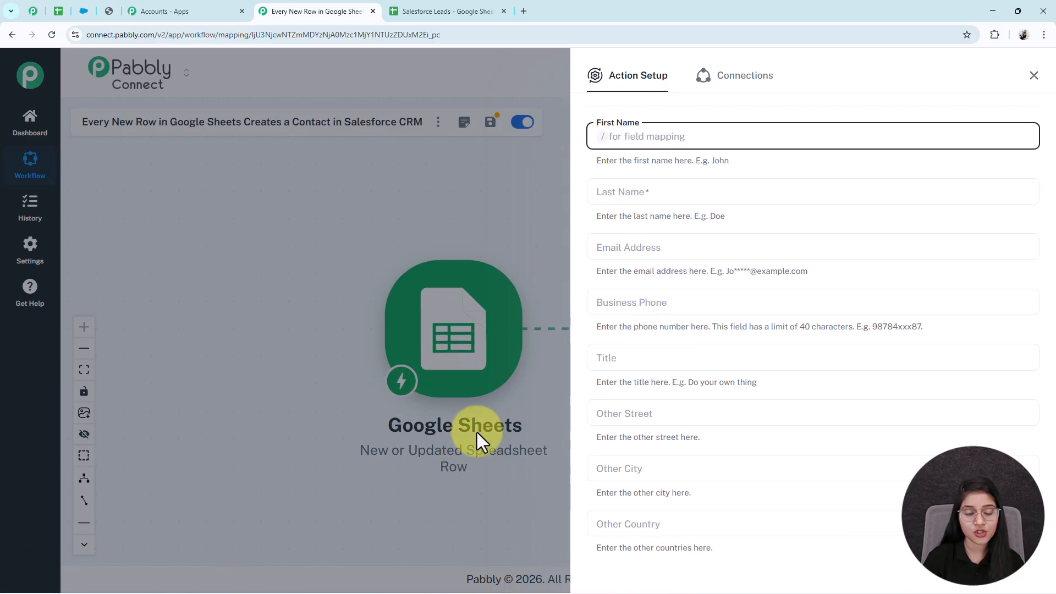
scroll(621, 289, "up", 3)
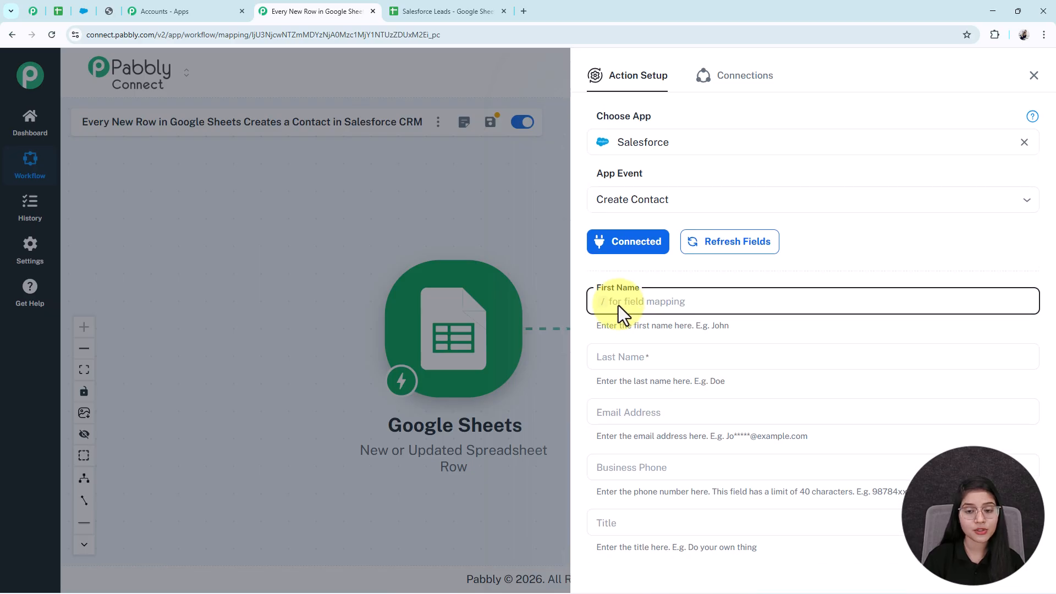
type("/")
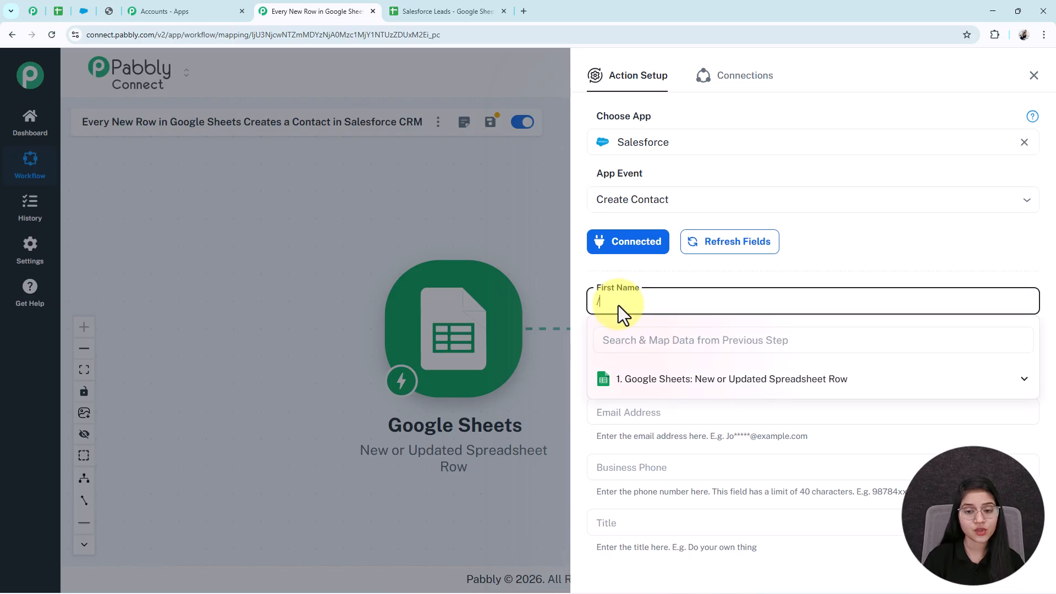
left_click(748, 385)
scroll(685, 451, "down", 2)
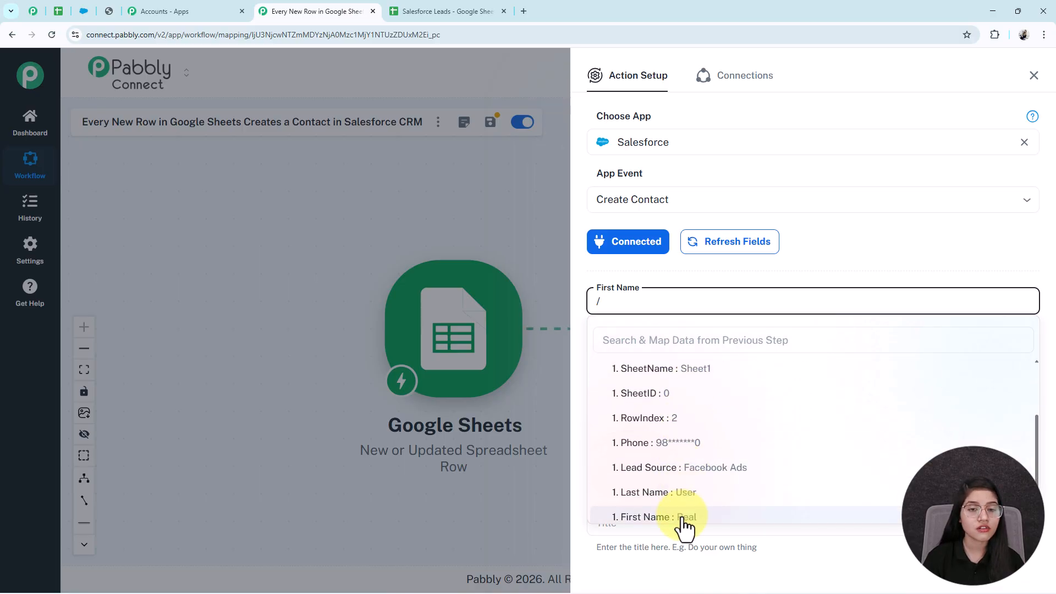
scroll(688, 498, "down", 1)
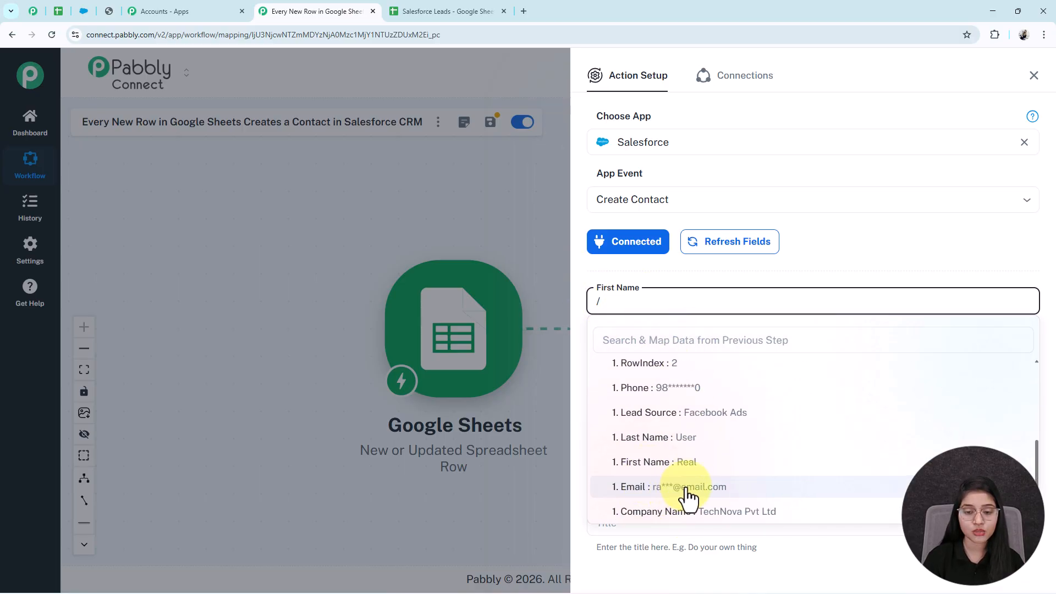
left_click(645, 465)
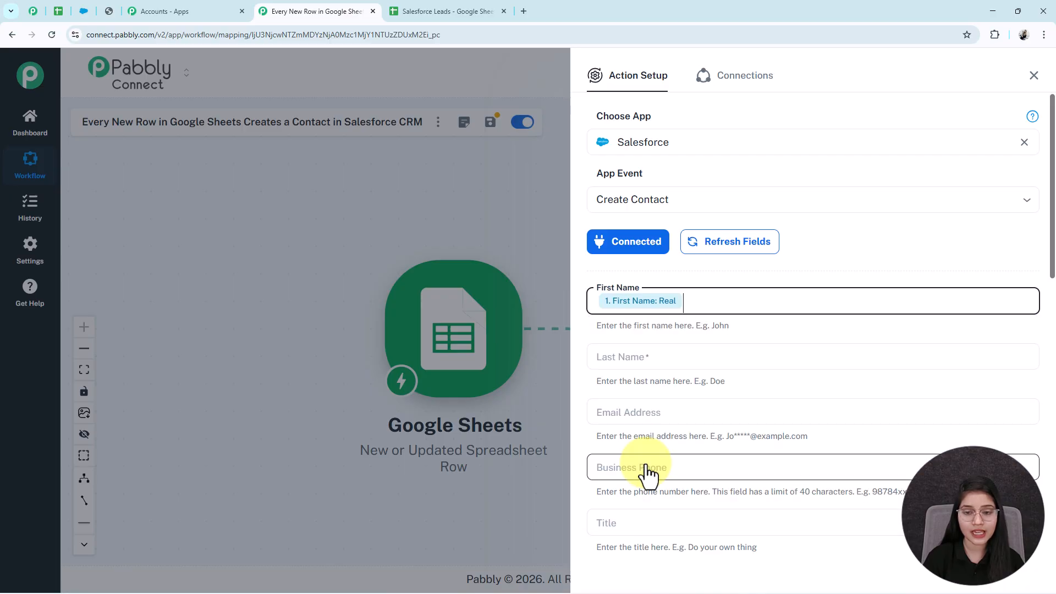
Map the Last Name field of the contact to Last Name from the Google Sheets trigger
left_click(631, 358)
type("/")
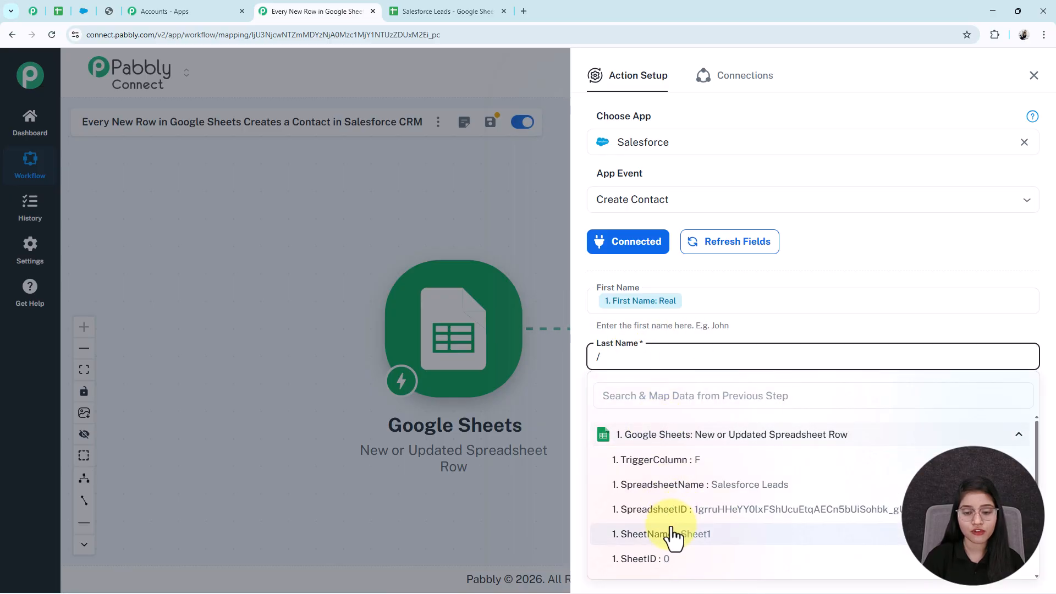
scroll(673, 537, "down", 4)
left_click(666, 489)
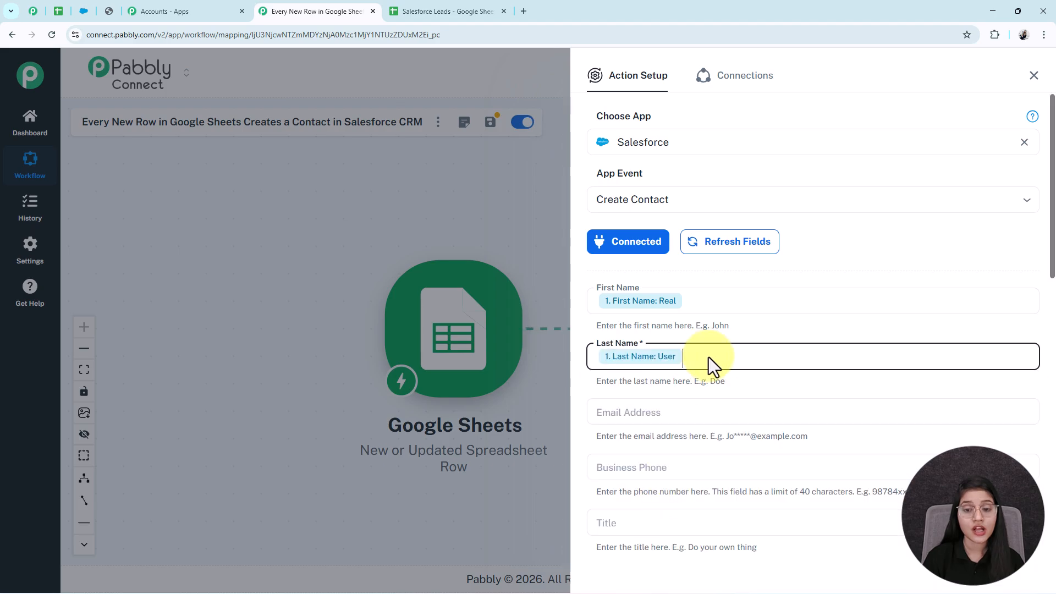
type("/")
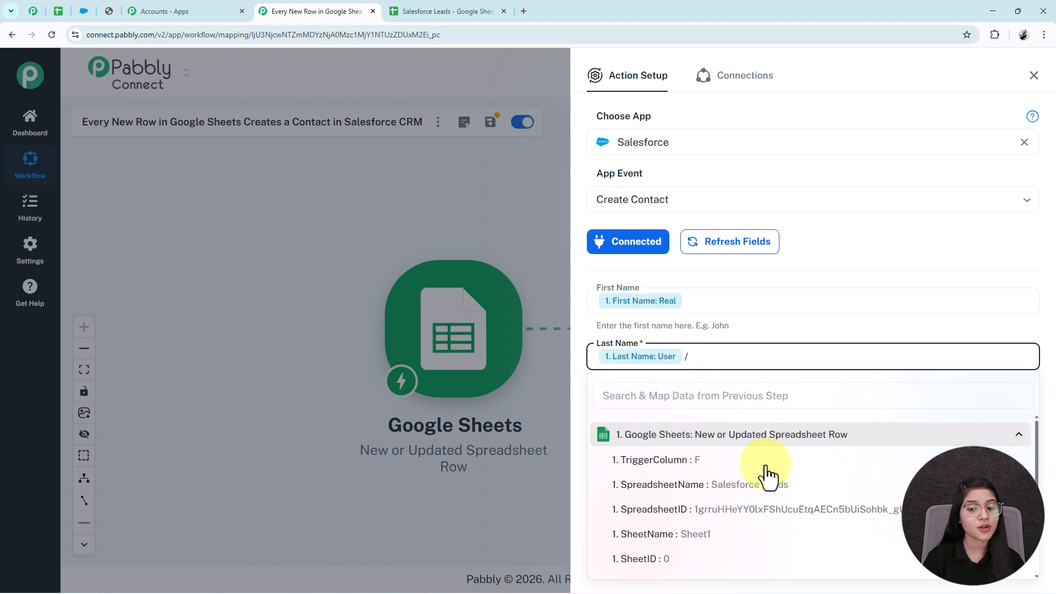
scroll(770, 462, "down", 3)
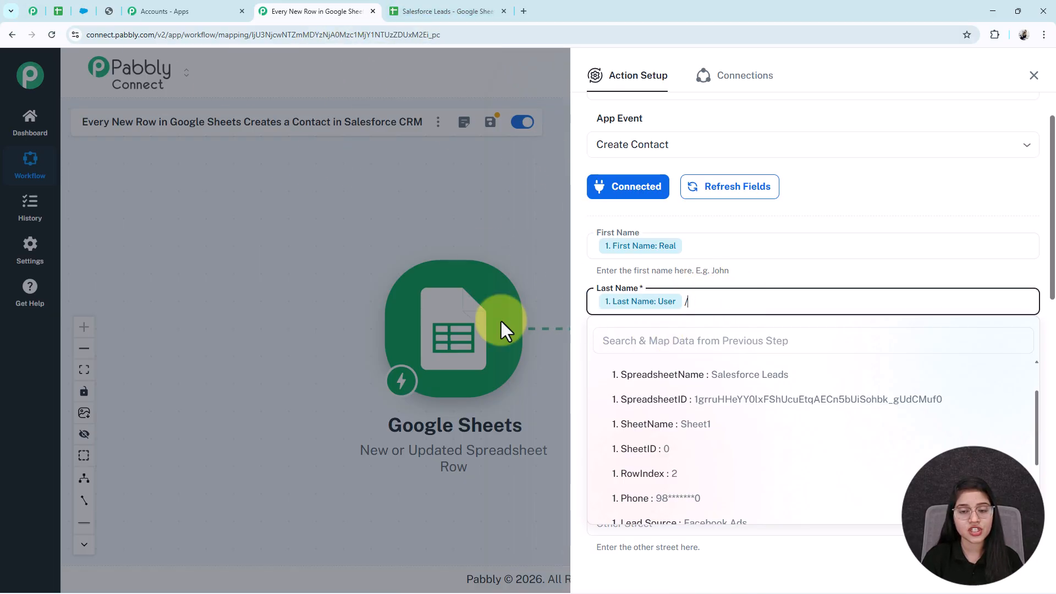
key("BackSpace")
Map the Email Address field of the contact to Email from the Google Sheets trigger
scroll(664, 335, "down", 1)
left_click(647, 302)
type("/")
left_click(645, 344)
type("em")
left_click(662, 404)
scroll(682, 438, "down", 1)
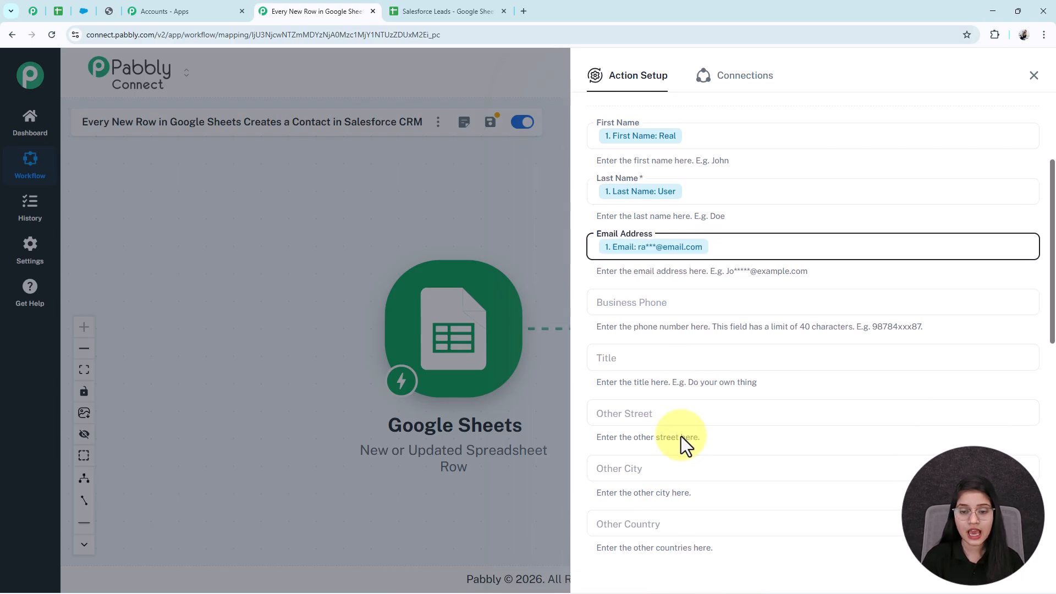
Leave the remaining contact fields as they are, keep the Simple response format, save the action and send a test request
scroll(656, 186, "down", 6)
scroll(661, 408, "up", 4)
scroll(661, 408, "up", 3)
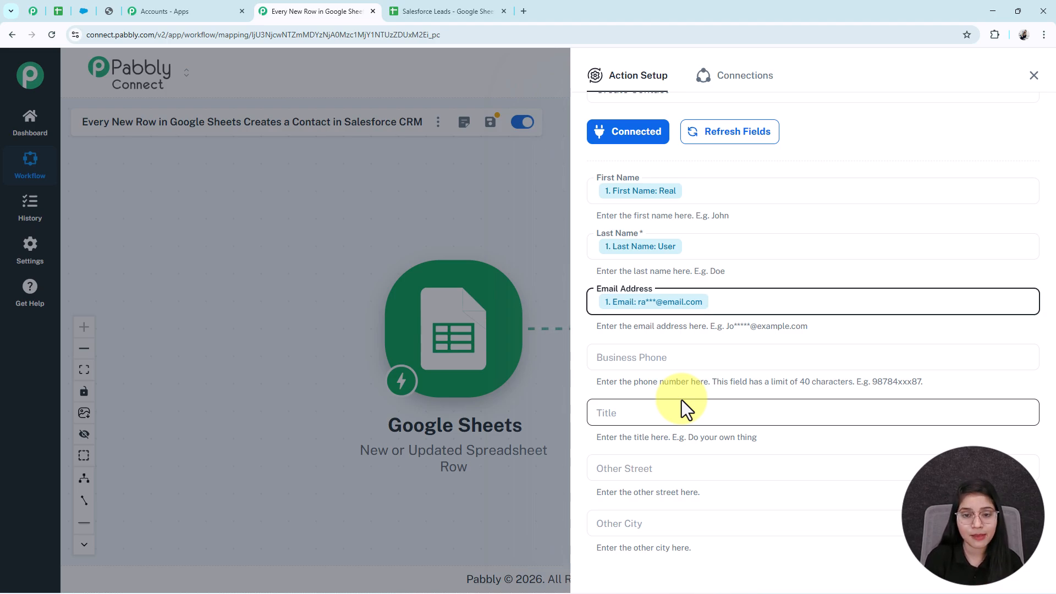
scroll(682, 400, "down", 3)
scroll(682, 400, "down", 7)
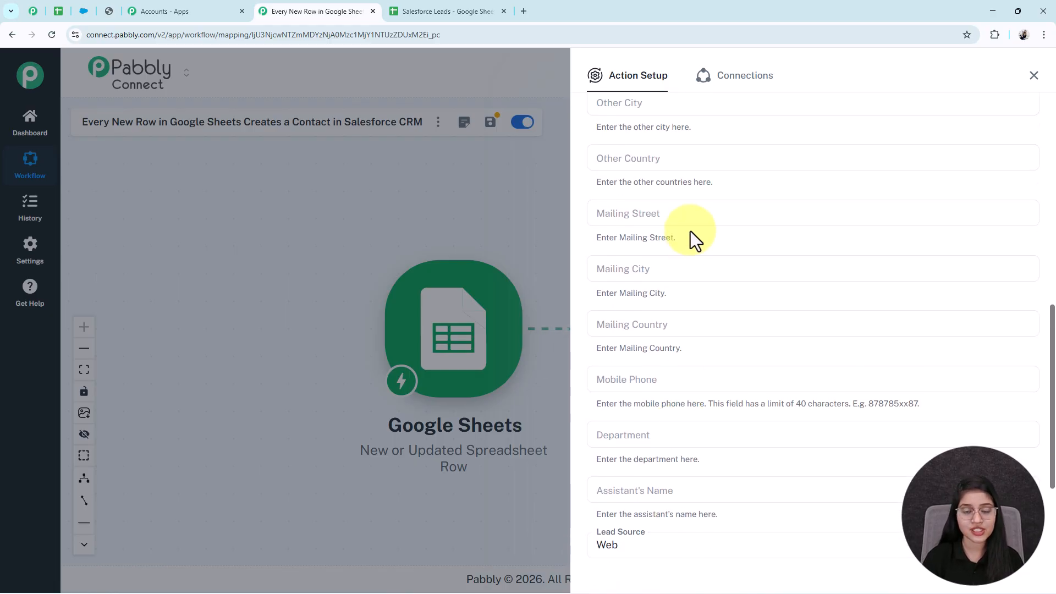
scroll(690, 242, "up", 1)
scroll(656, 515, "down", 4)
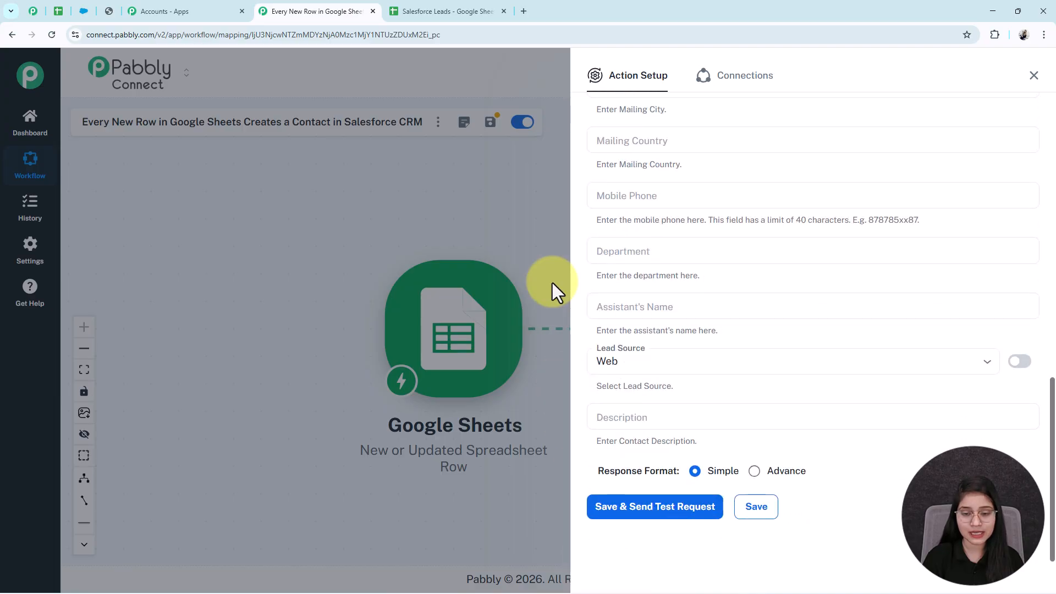
left_click_drag(668, 475, 688, 480)
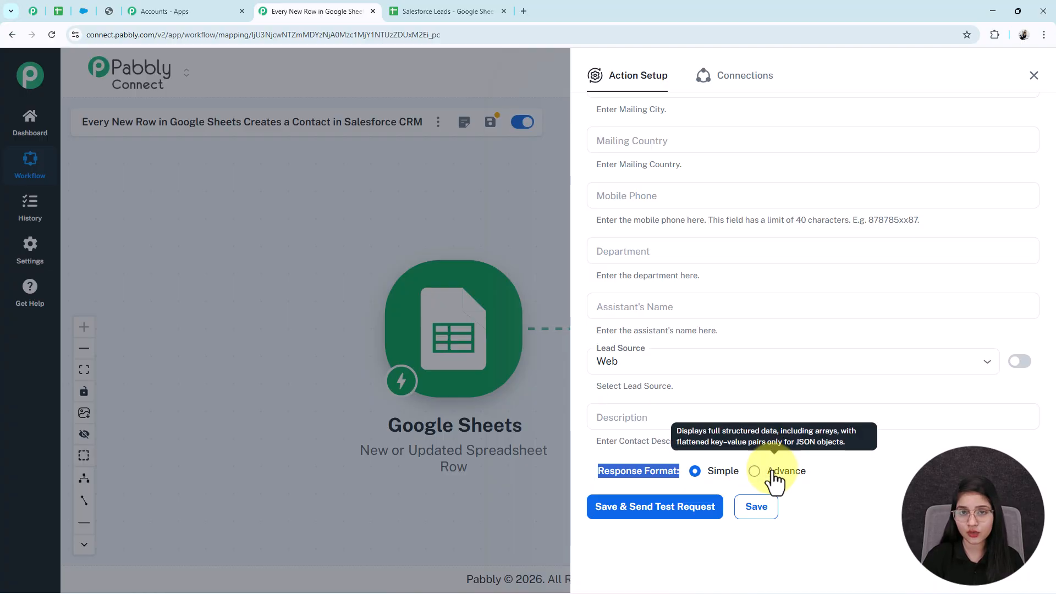
left_click(700, 477)
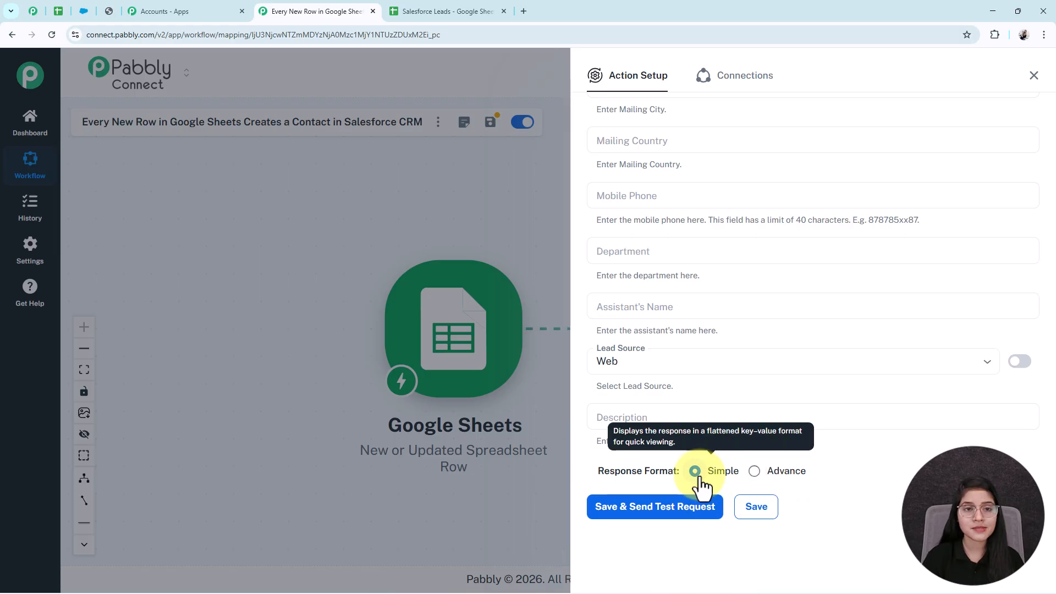
left_click(652, 520)
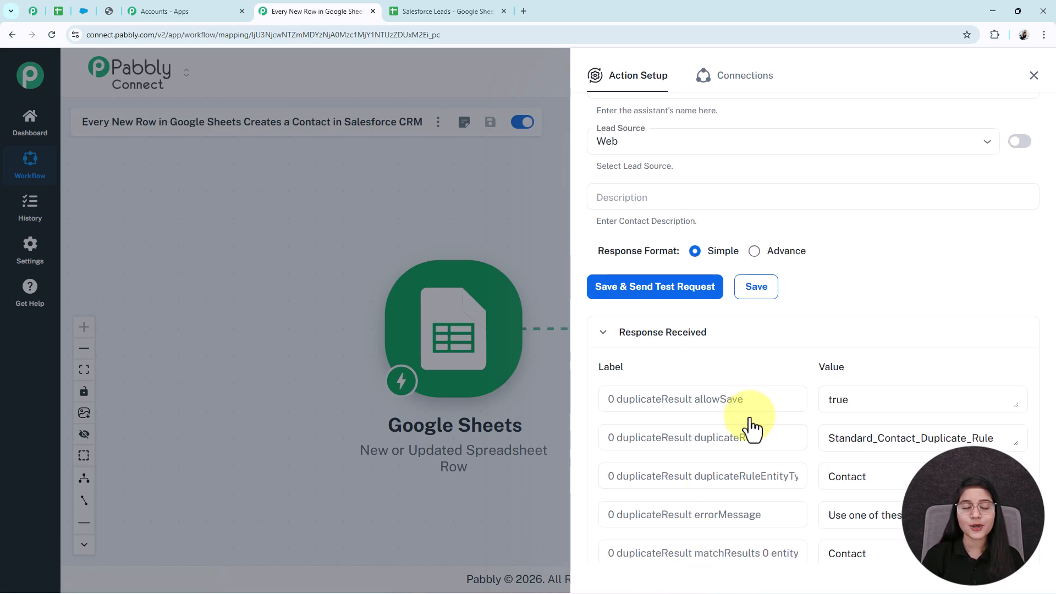
Review the response received for the test request and switch to Salesforce to check the contact
scroll(751, 428, "up", 1)
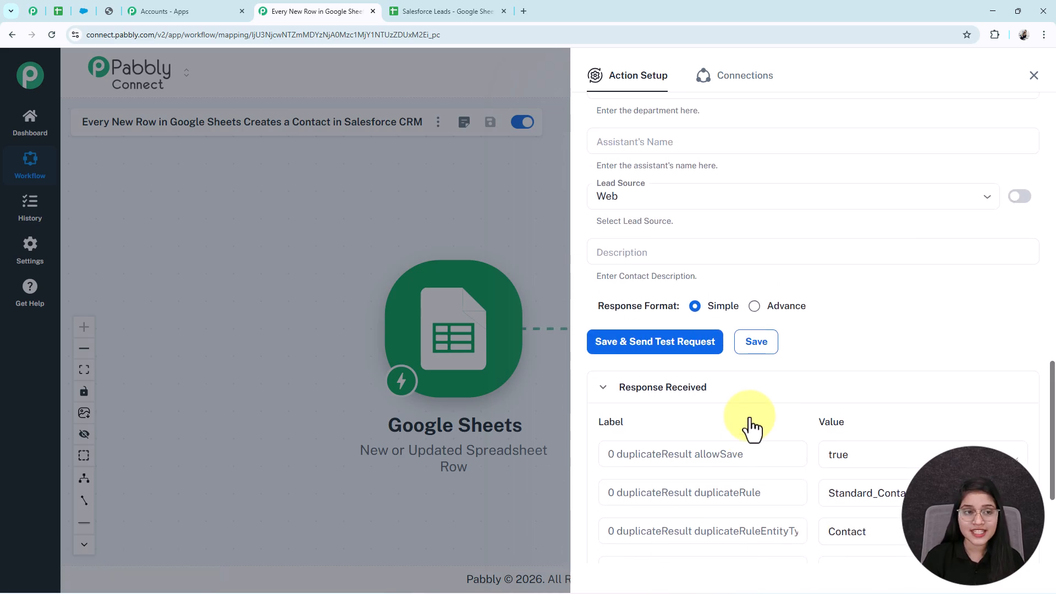
scroll(751, 428, "down", 1)
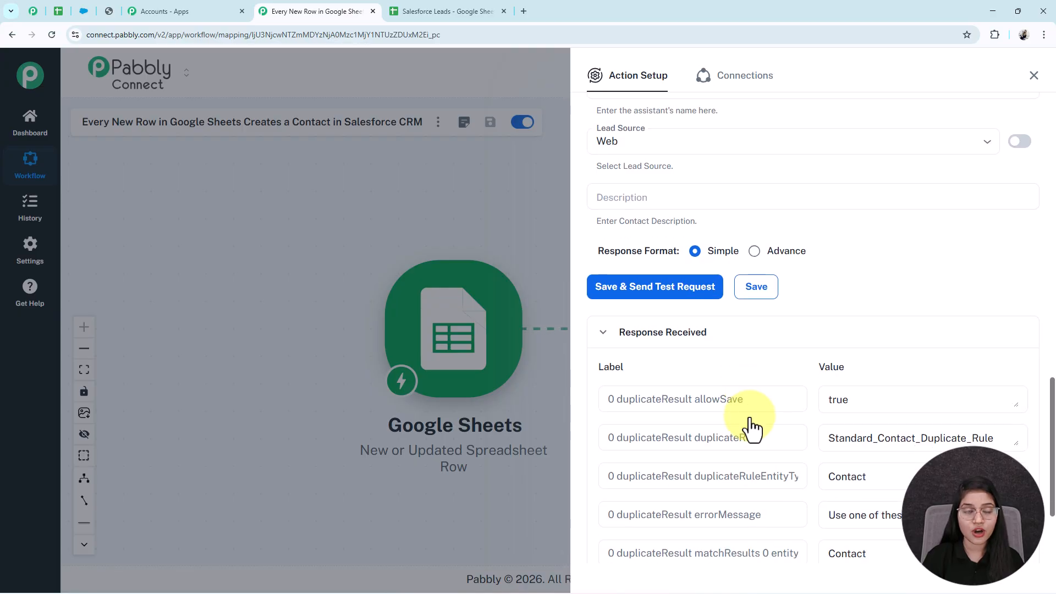
left_click(83, 11)
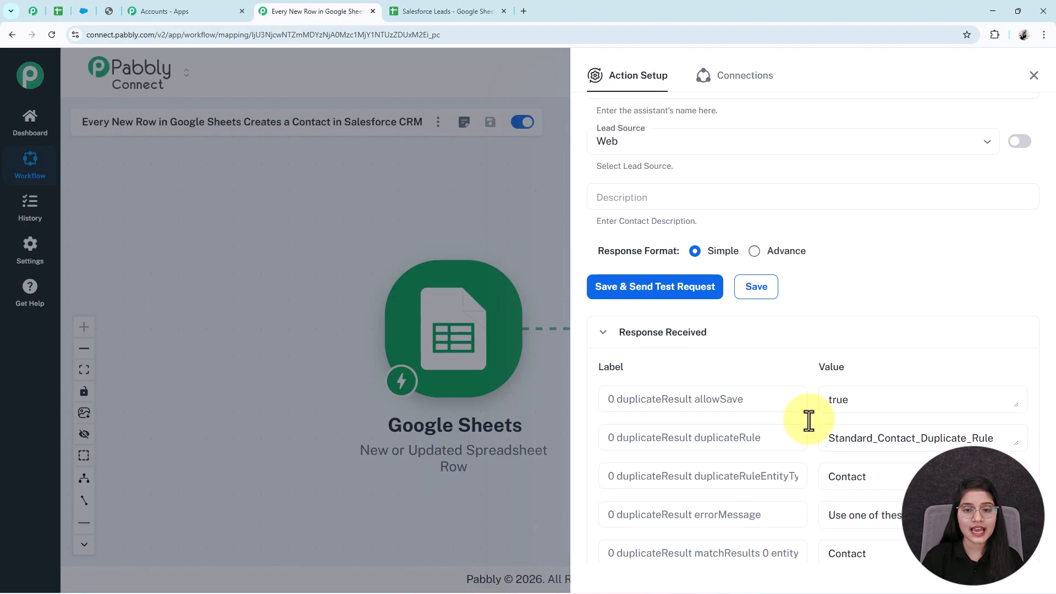
Go back to the Business Phone field, save the Salesforce action setup and close it
scroll(825, 423, "up", 15)
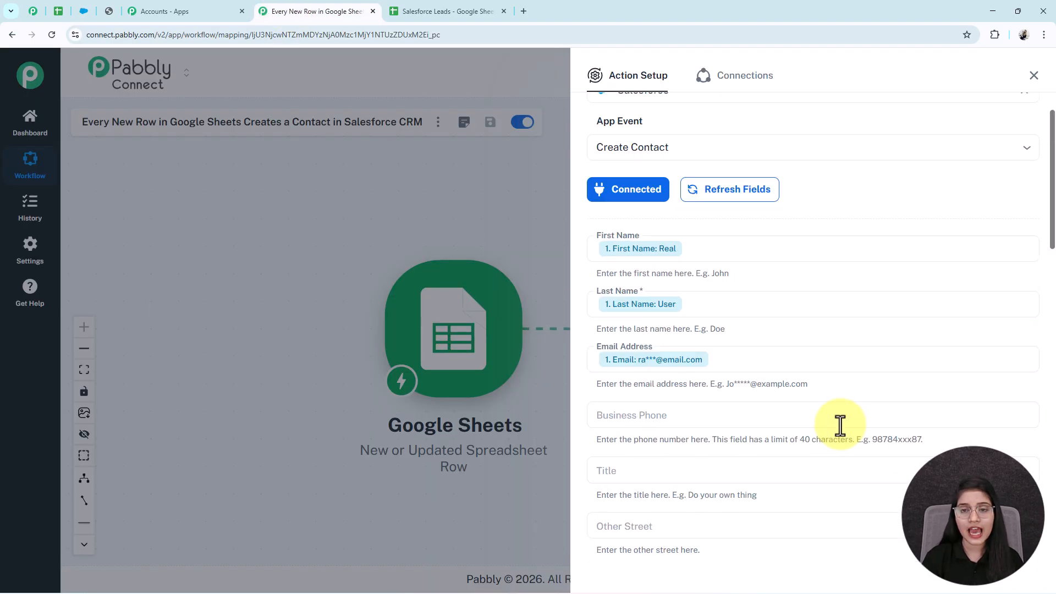
scroll(840, 425, "up", 1)
left_click(615, 404)
scroll(615, 404, "down", 5)
scroll(615, 404, "down", 10)
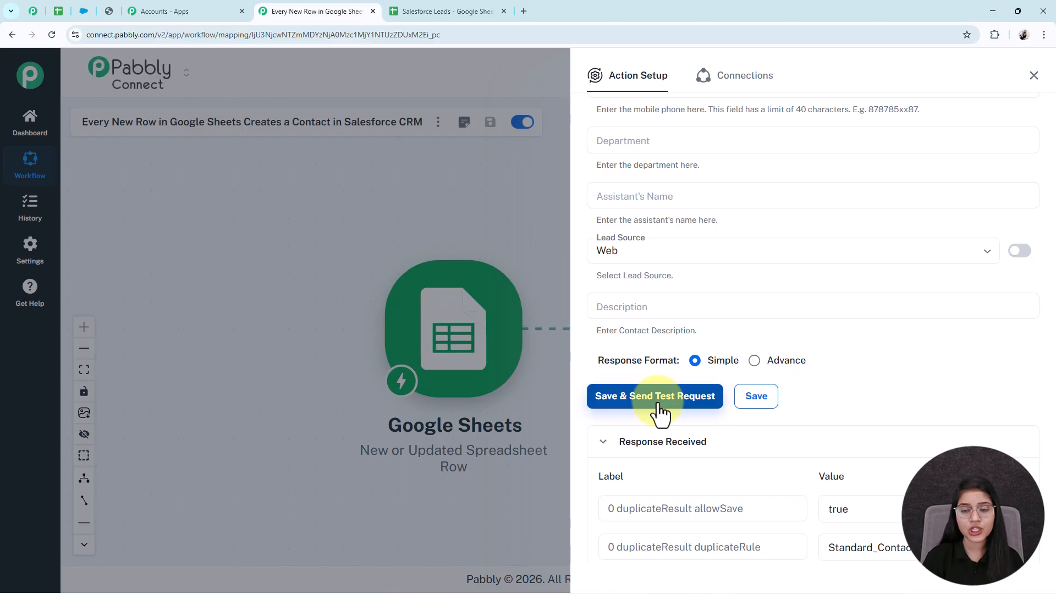
left_click(749, 406)
left_click(1034, 76)
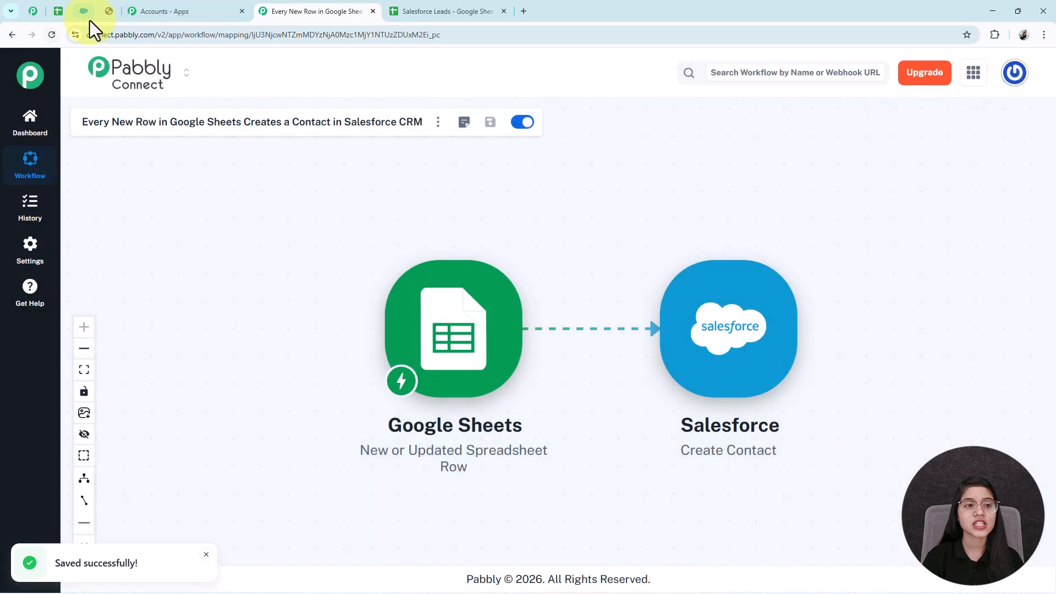
Check the contact record in Salesforce and the rows of the Salesforce Leads sheet, and return to the Pabbly Connect workflow
left_click(83, 11)
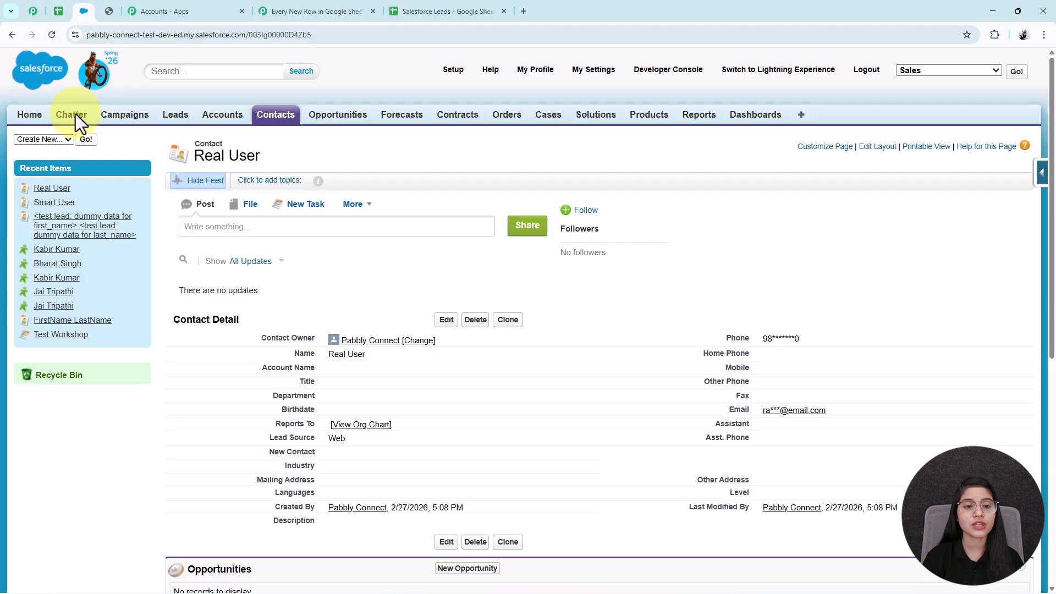
left_click(280, 11)
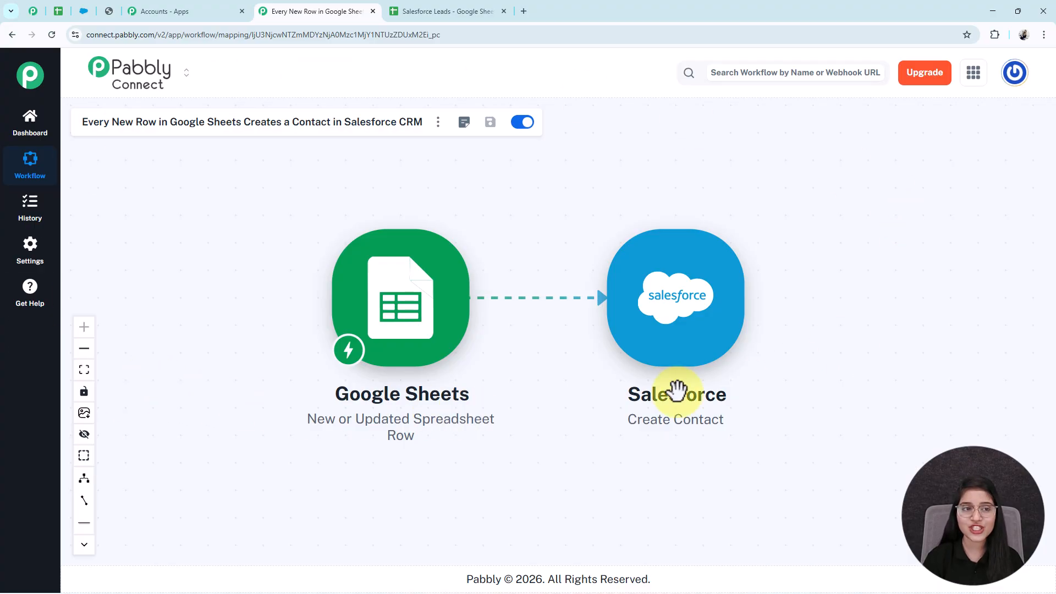
left_click(411, 14)
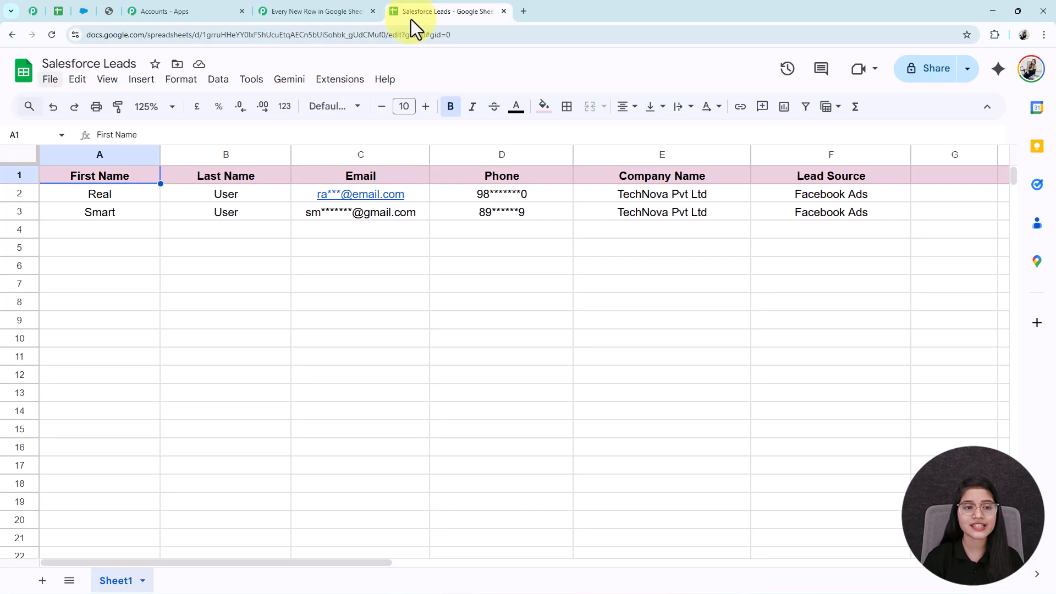
left_click(279, 12)
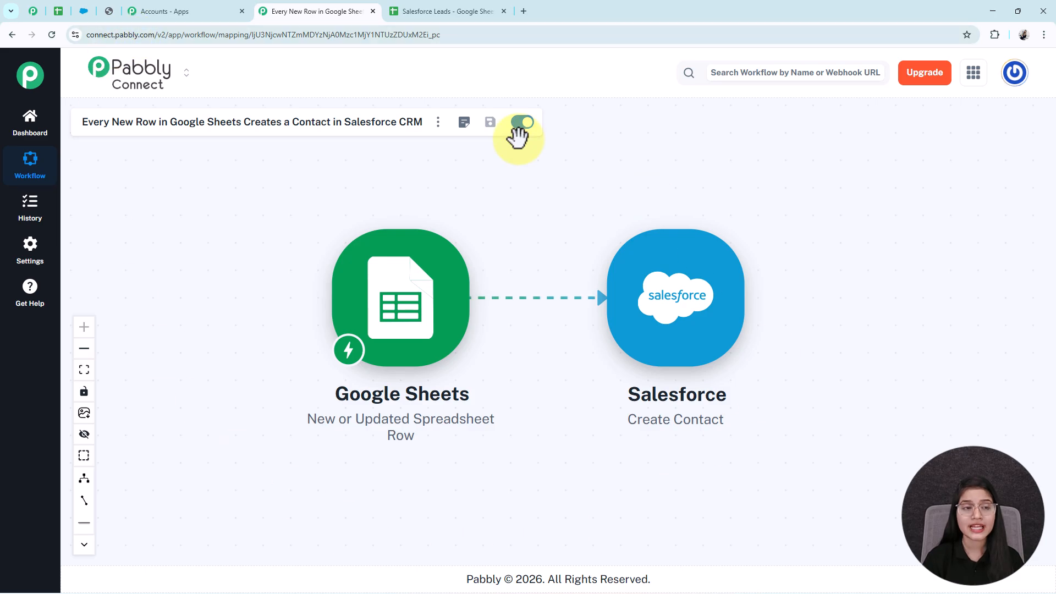
Open the Pabbly coupon code image and view the code offered for checkout
left_click(106, 13)
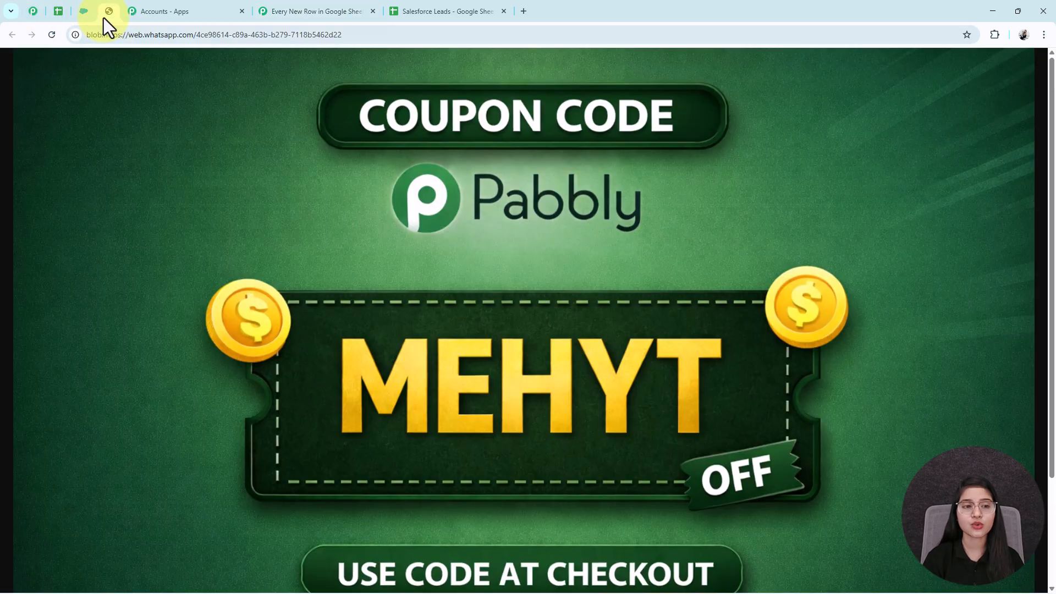
scroll(542, 416, "down", 1)
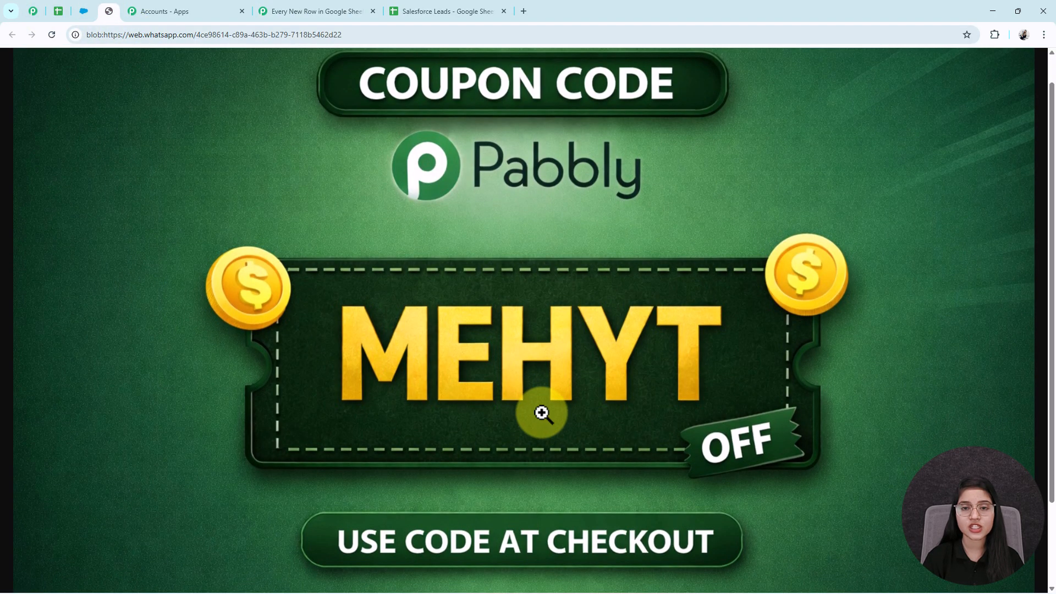